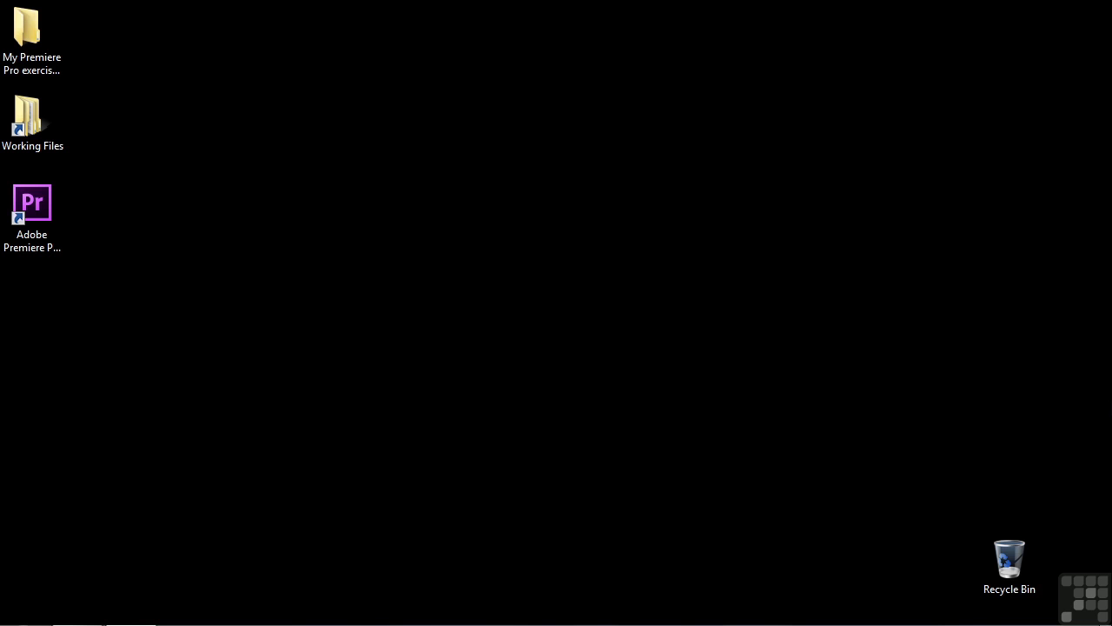
- Open the Working Files folder via its desktop shortcut
double_click(27, 116)
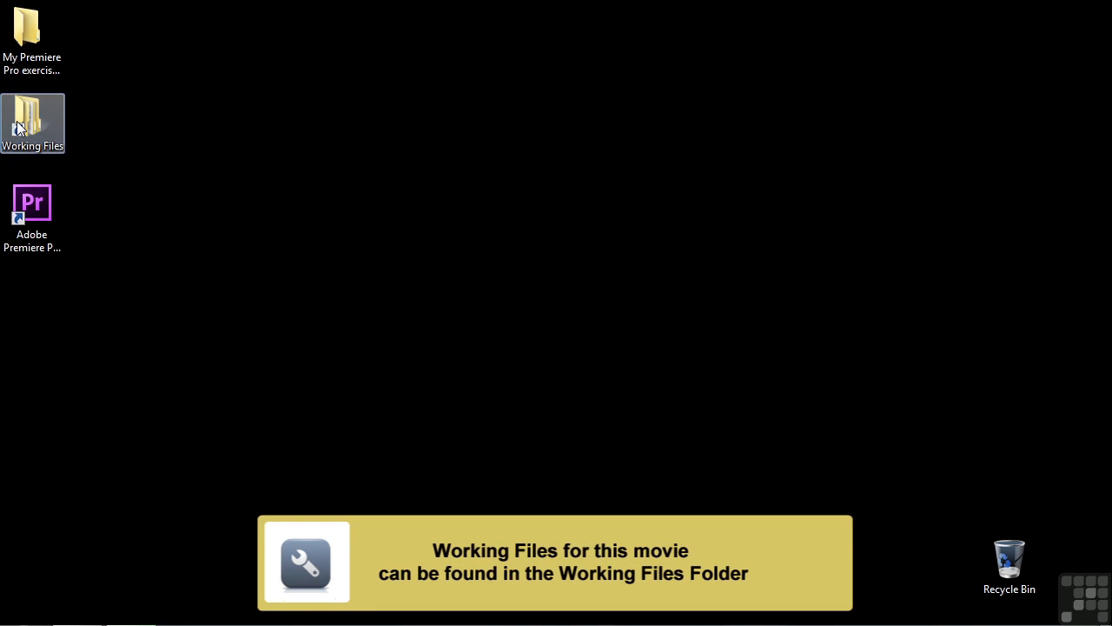
- Open 1502-explaining track matte key.prproj from the projects folder in Premiere Pro
double_click(424, 341)
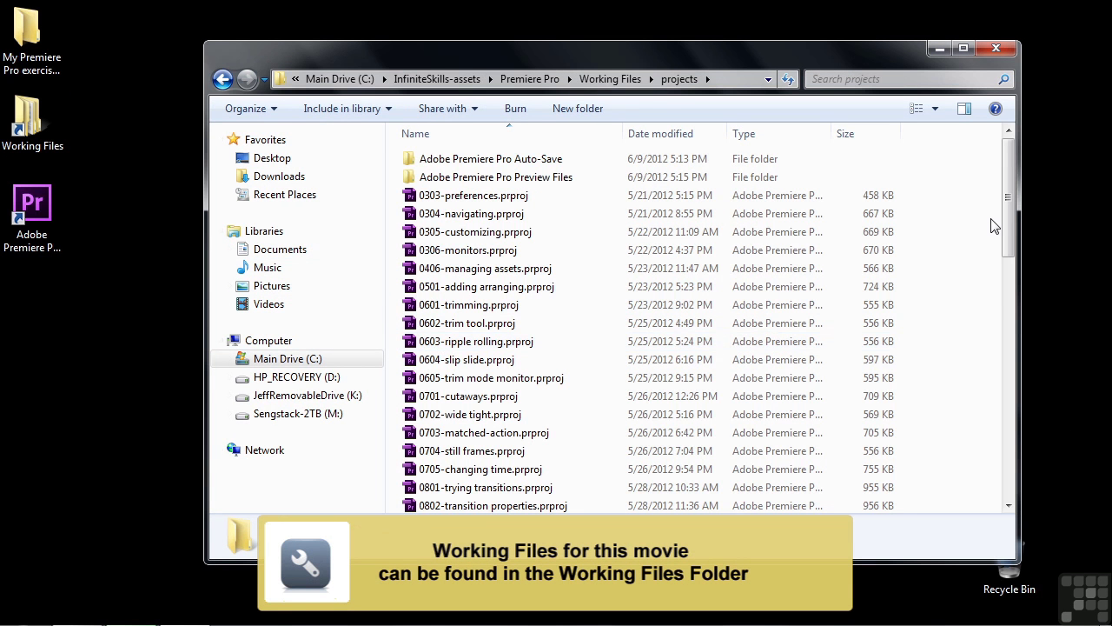
drag(1008, 228, 1013, 470)
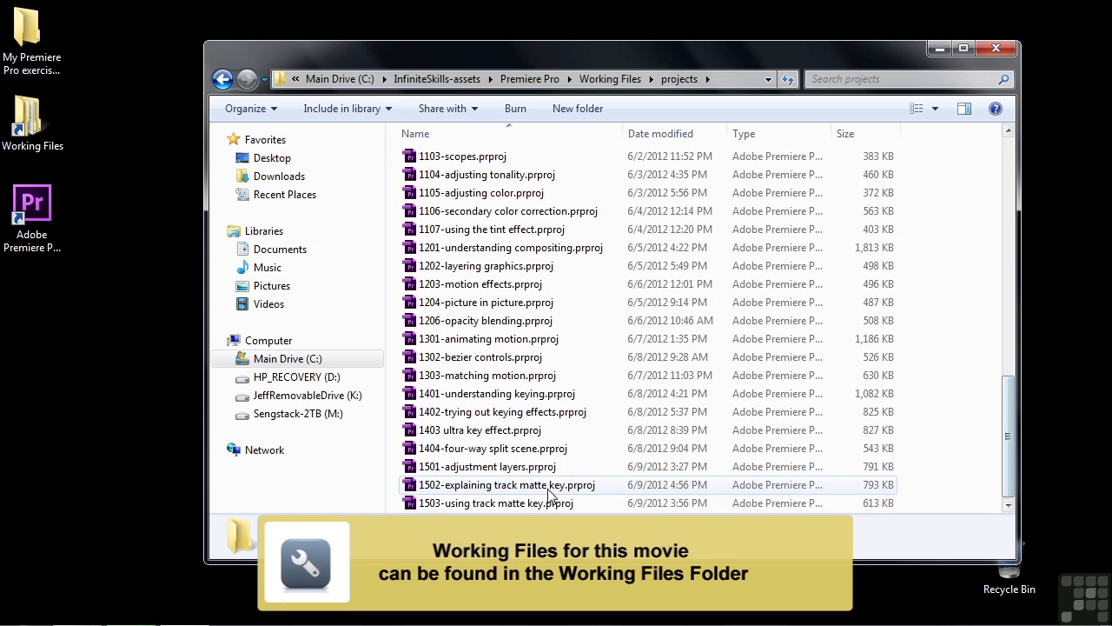
double_click(505, 486)
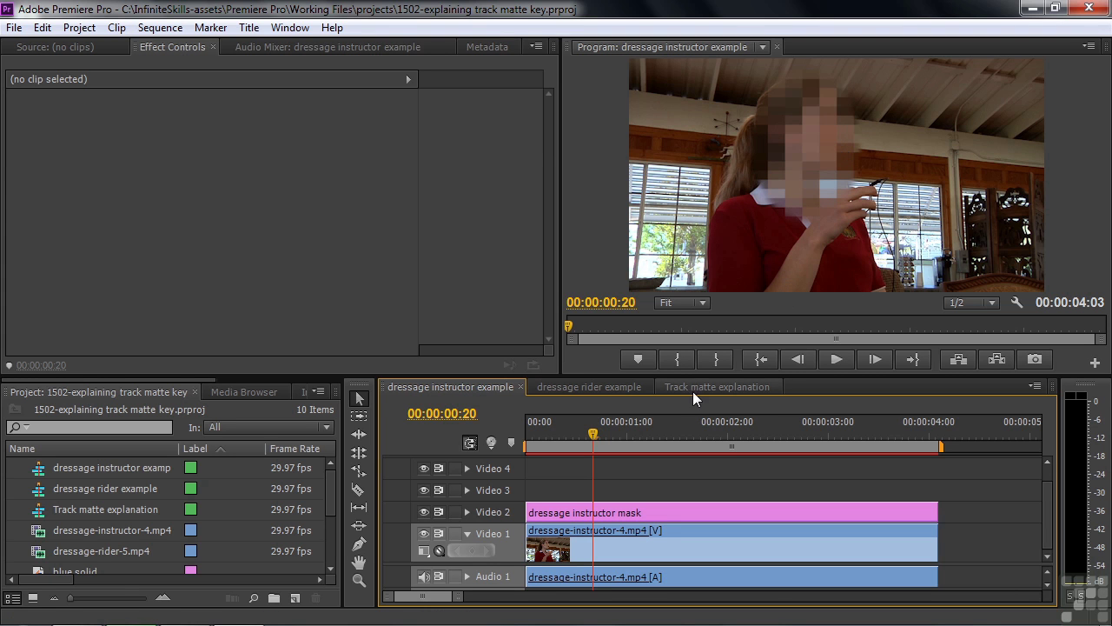
click(619, 383)
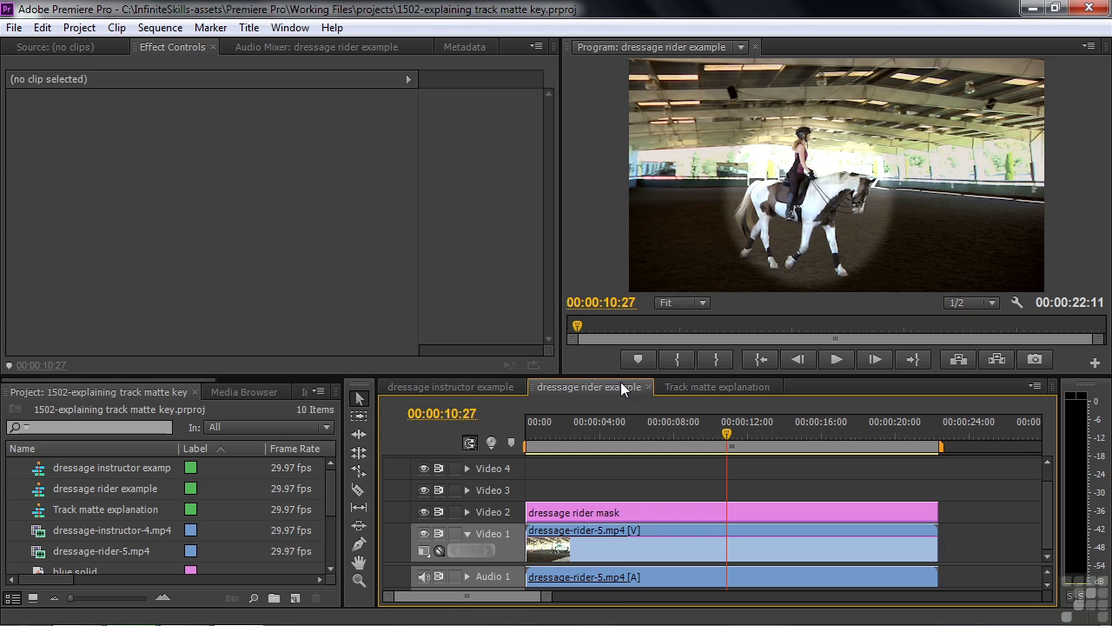
click(488, 383)
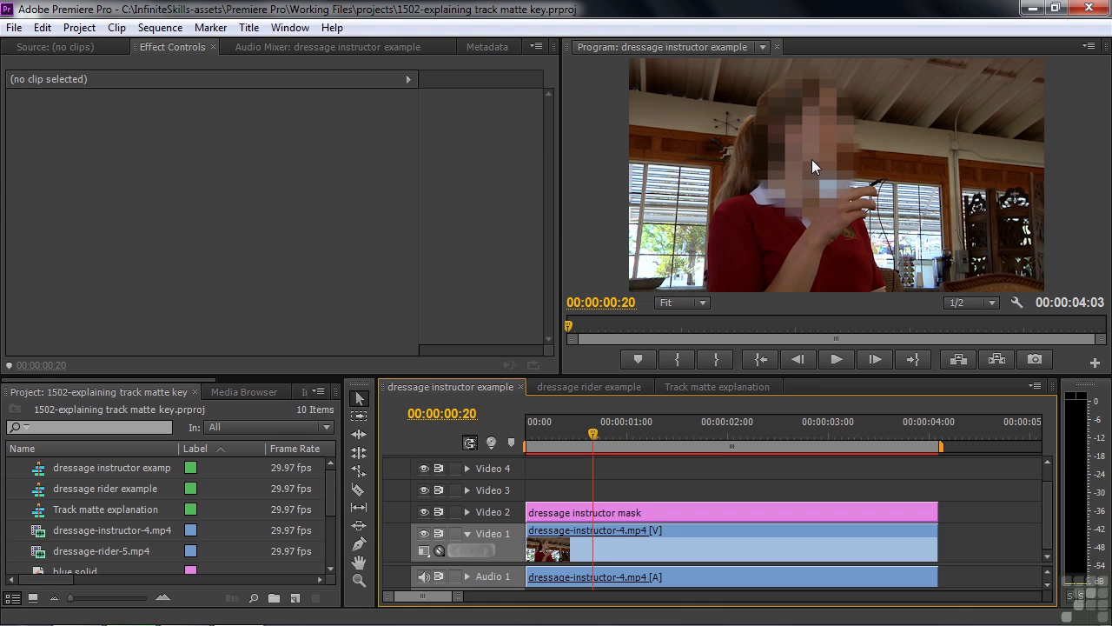
- Apply the Stylize Mosaic effect to the dressage-instructor-4.mp4 clip on Video 1
click(580, 549)
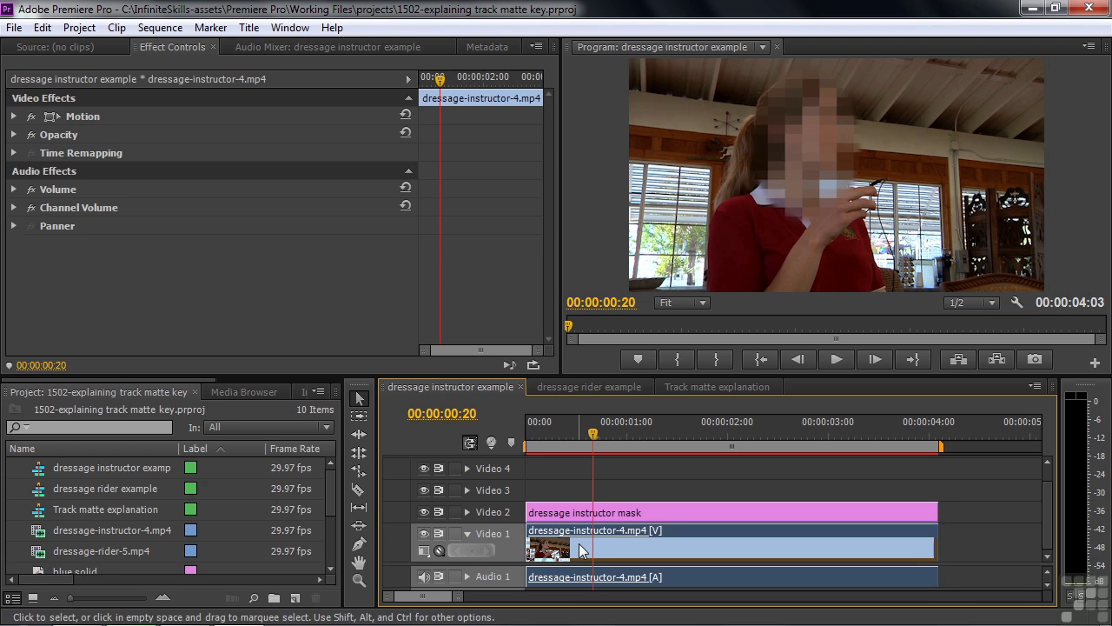
drag(201, 378, 308, 380)
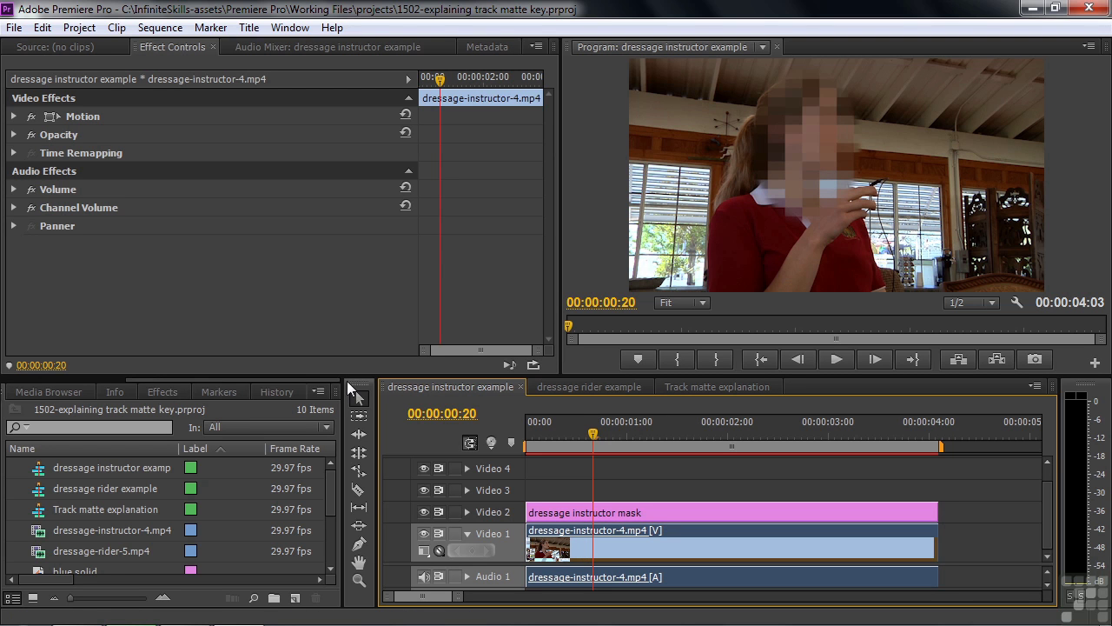
click(170, 396)
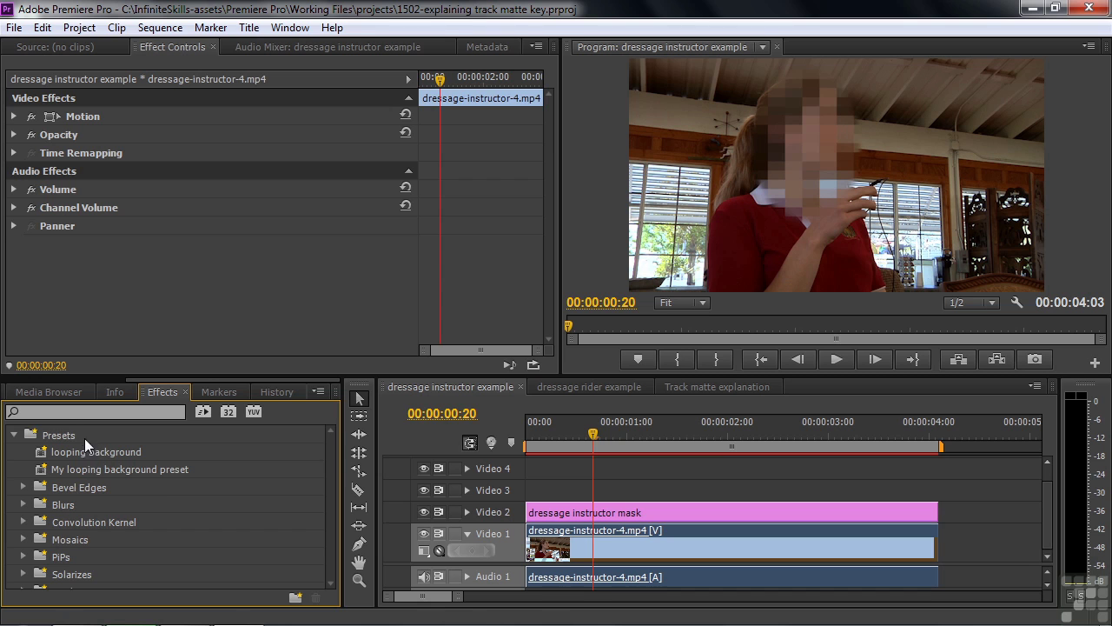
click(64, 414)
text(mos)
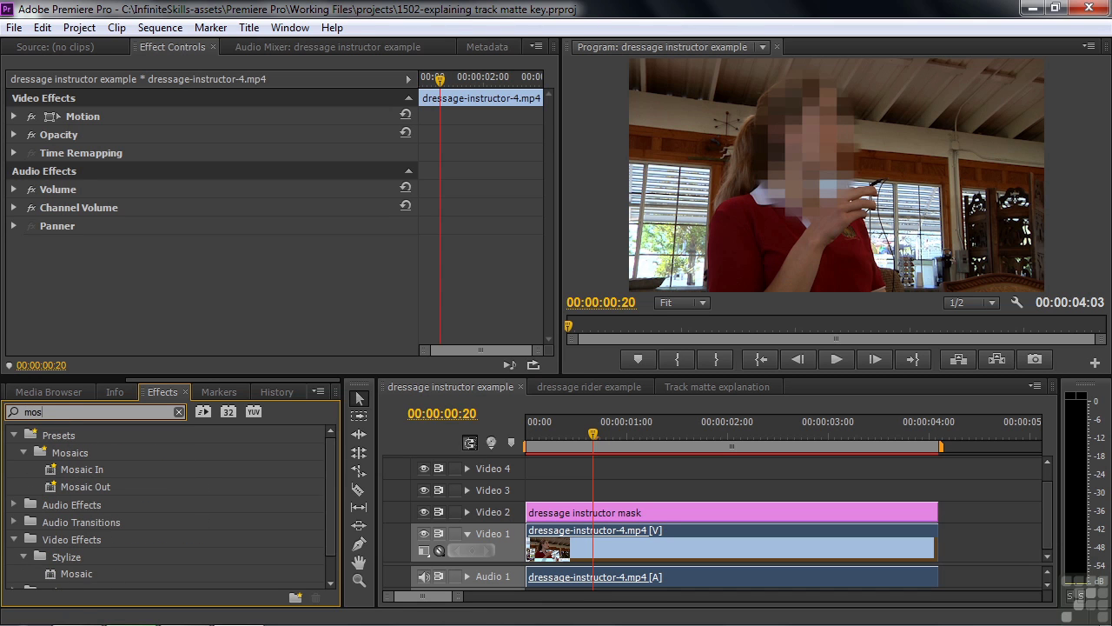
drag(51, 575, 591, 550)
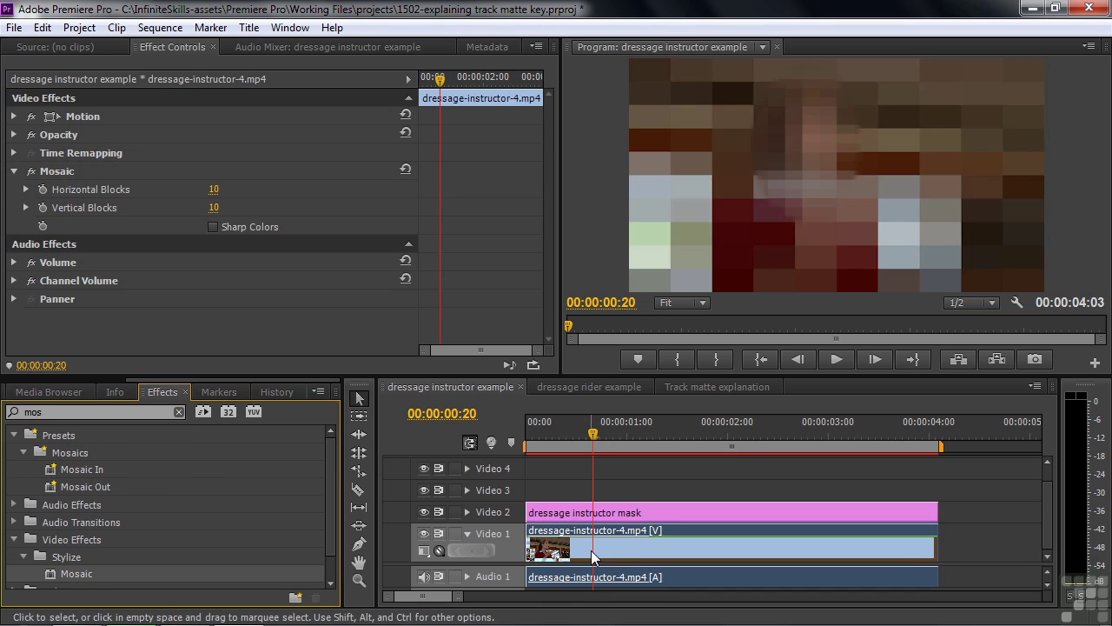
- Disable the instructor mask's Gaussian Blur and Mosaic, then switch to the dressage rider sequence
click(662, 512)
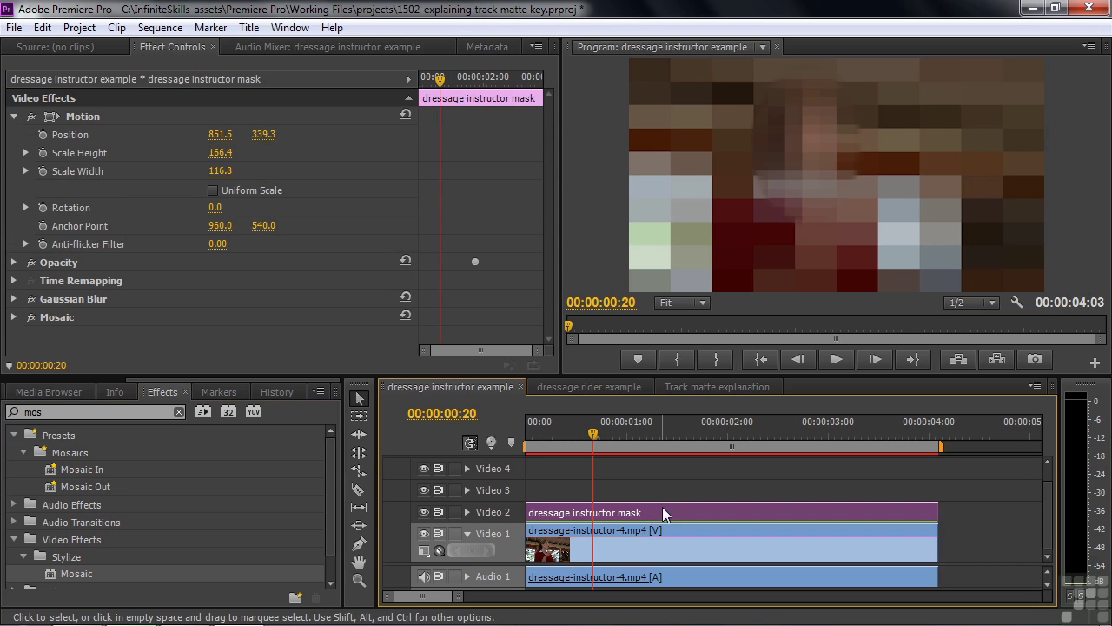
click(30, 298)
click(31, 317)
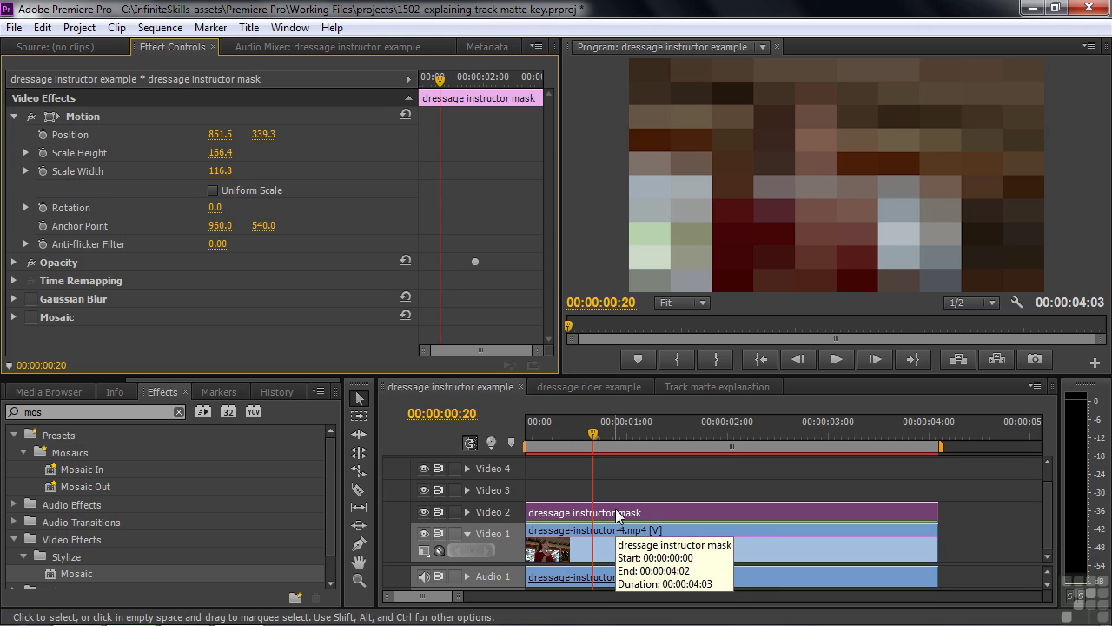
click(587, 387)
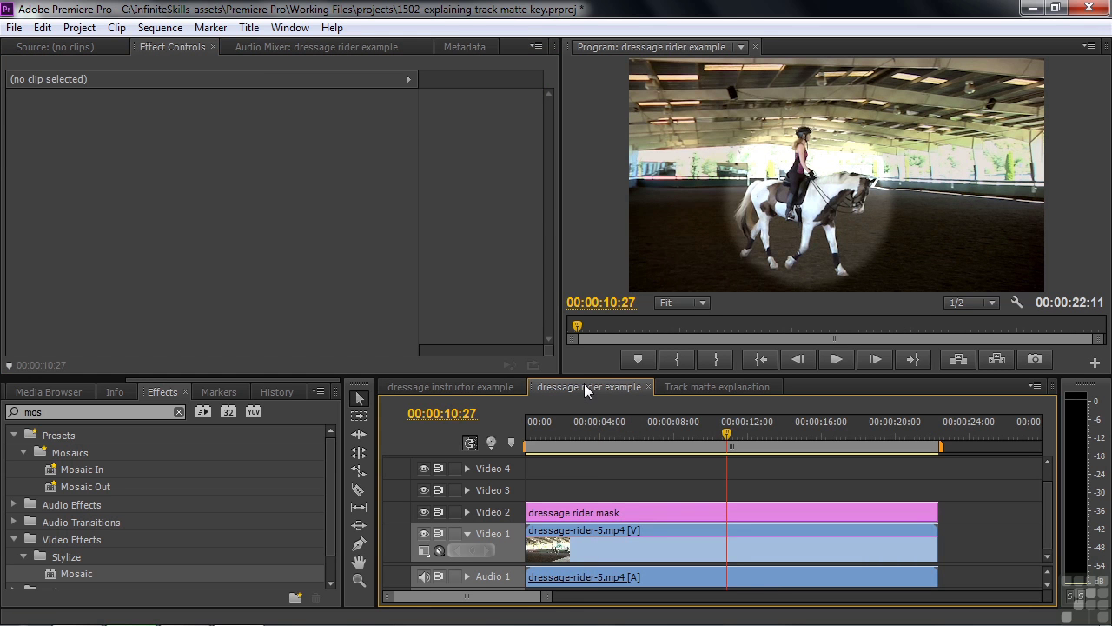
- Give the rider mask circle a shadowless radial gradient fill, dark stop at 47% opacity, moved inward
mouse_move(726, 433)
mouse_down()
mouse_move(659, 445)
mouse_move(709, 438)
mouse_up()
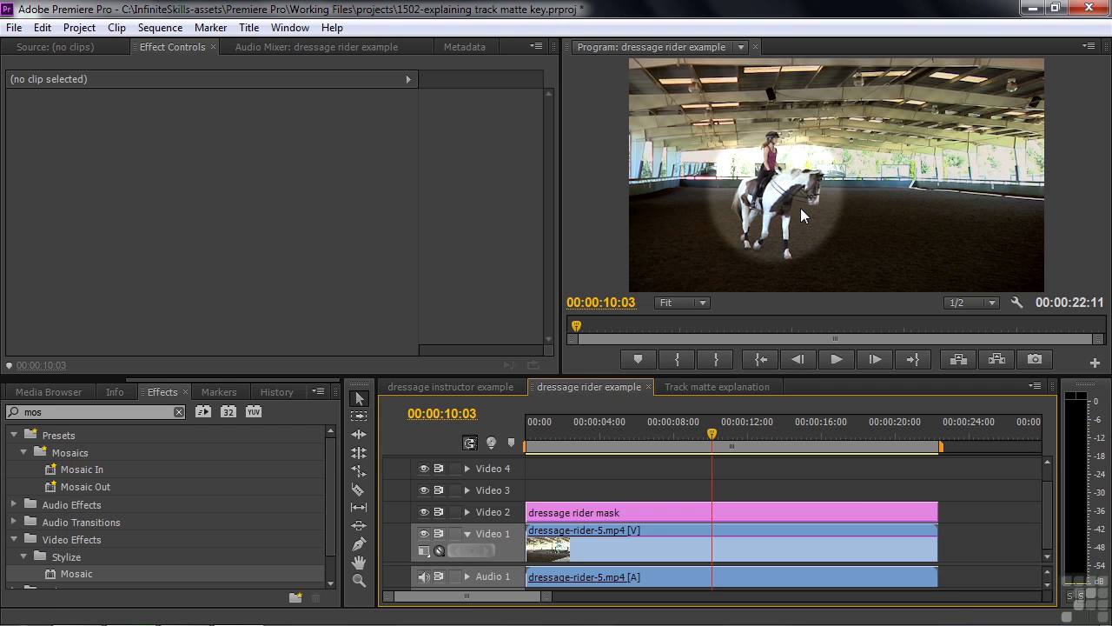
double_click(692, 509)
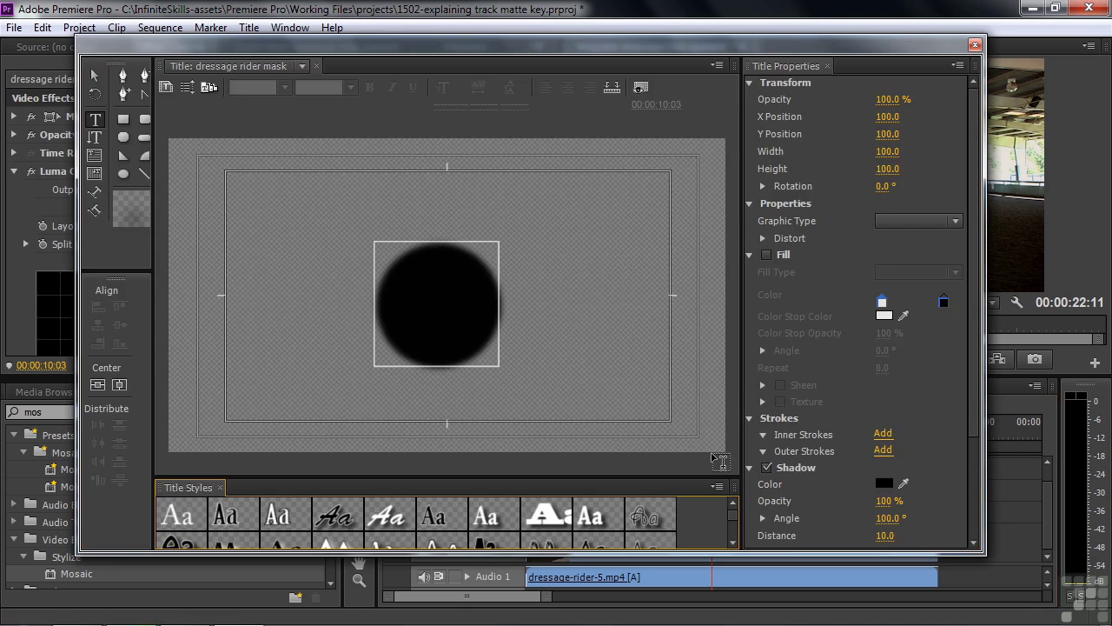
click(766, 469)
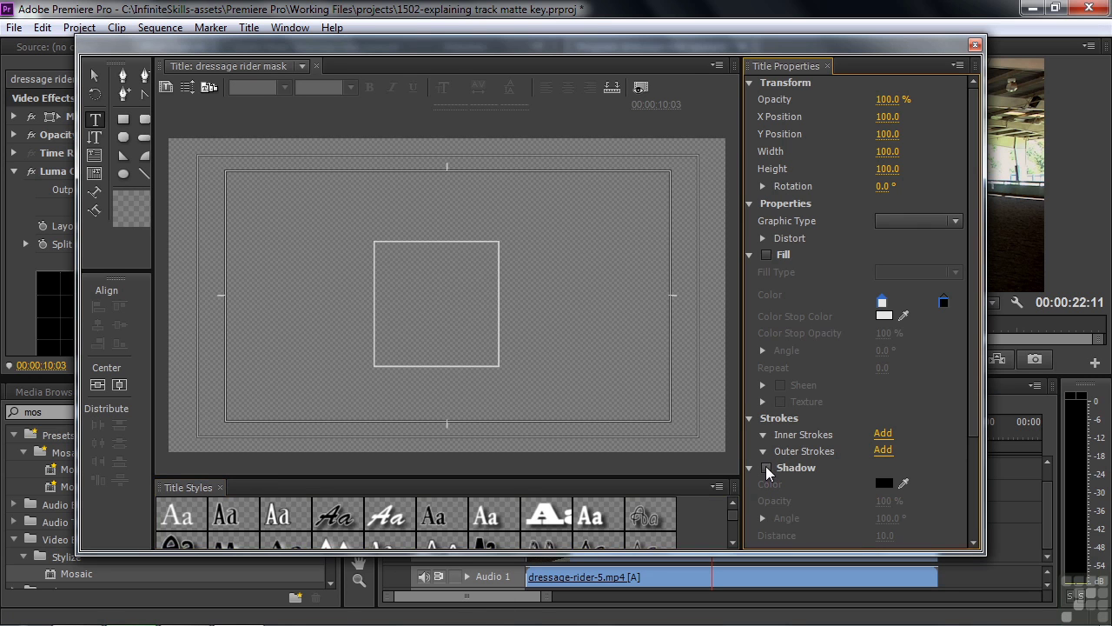
click(766, 255)
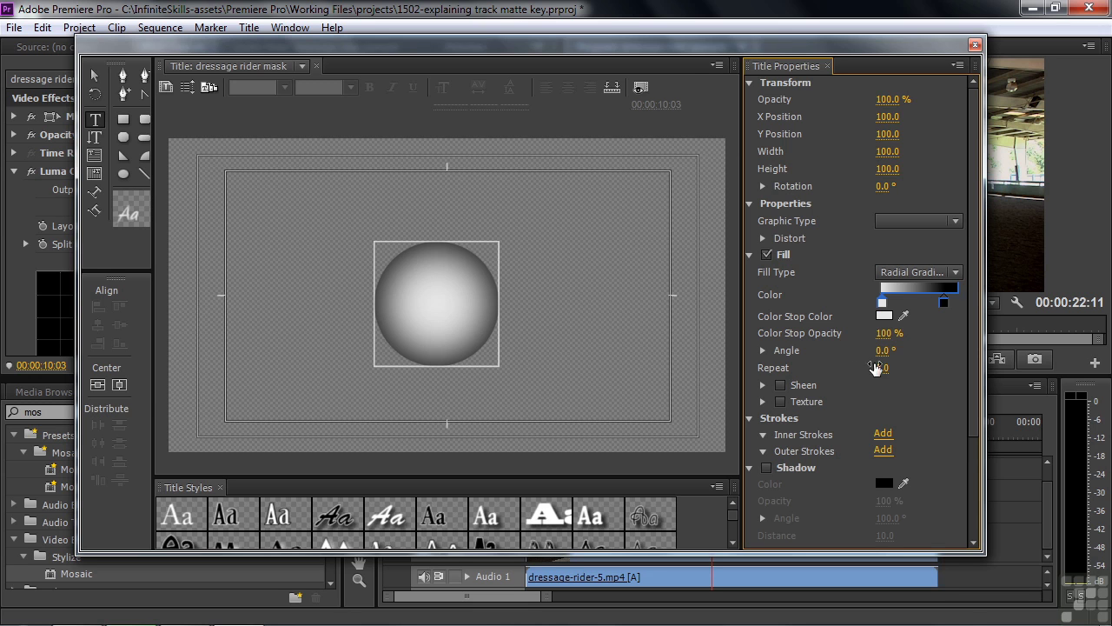
click(945, 303)
drag(884, 333, 850, 333)
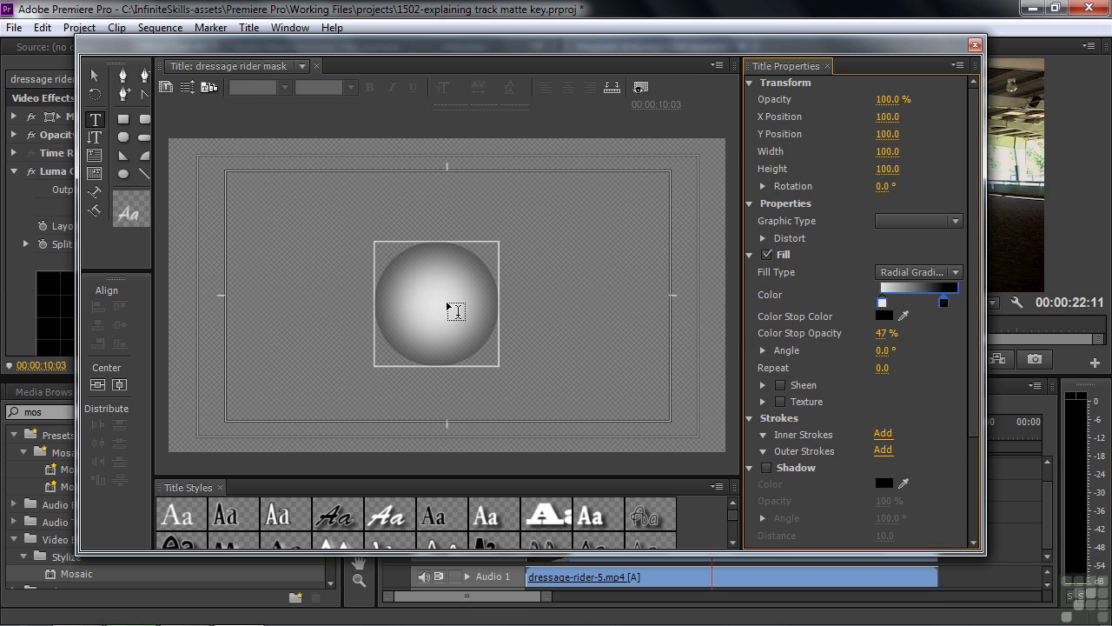
drag(944, 303, 928, 308)
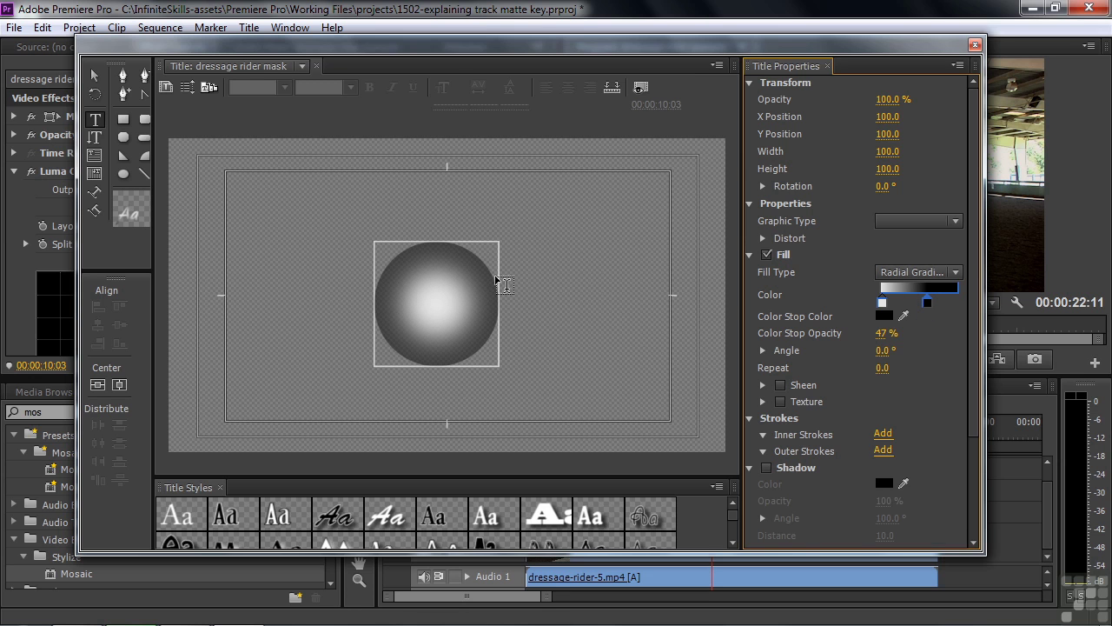
click(975, 45)
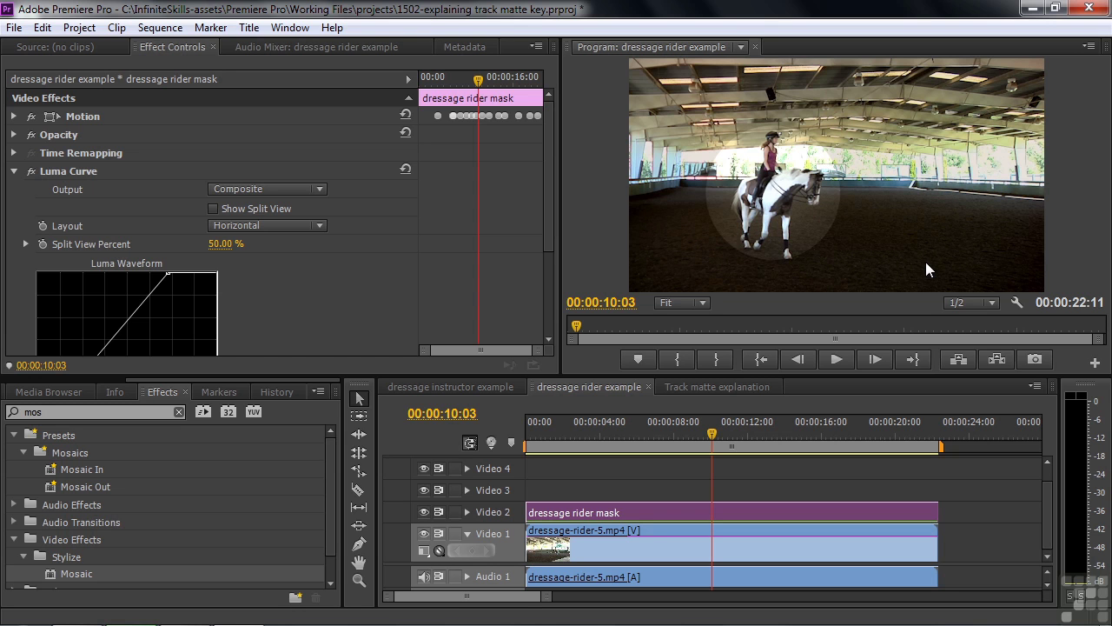
- Switch the Timeline to the empty Track matte explanation sequence
click(694, 387)
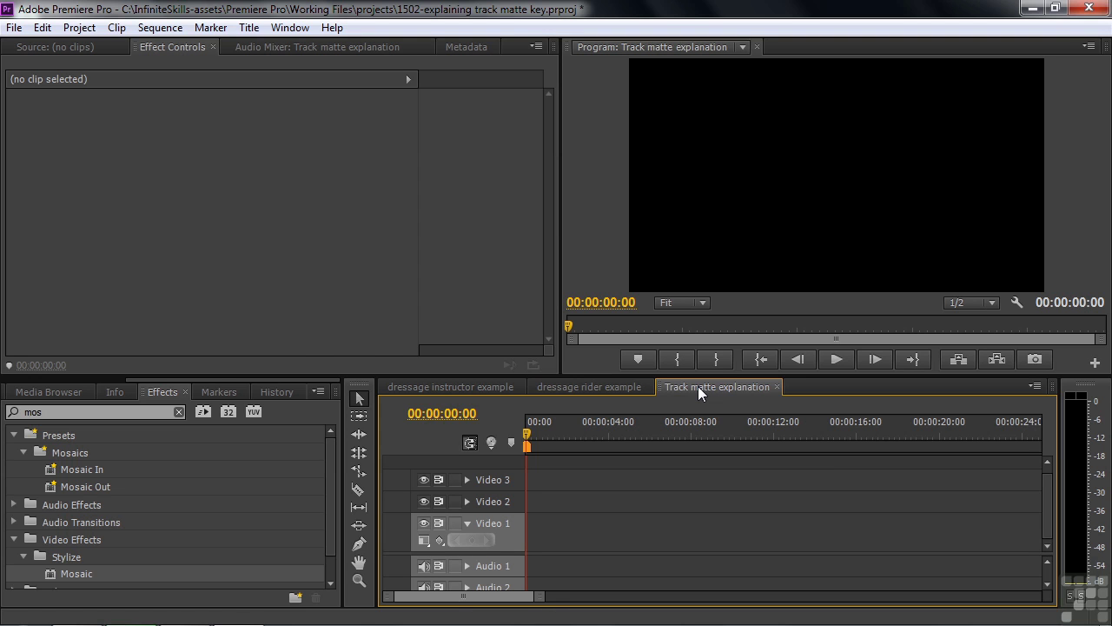
- Place the red solid at 00:00 on Video 1, fit the sequence to view, and preview it
drag(261, 377, 100, 376)
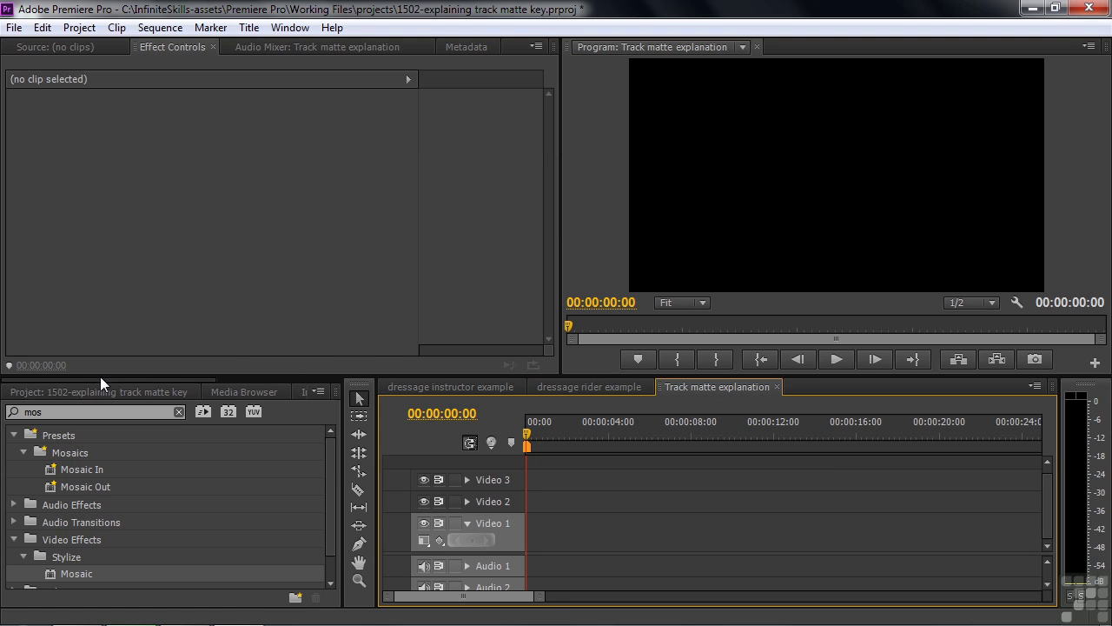
click(63, 390)
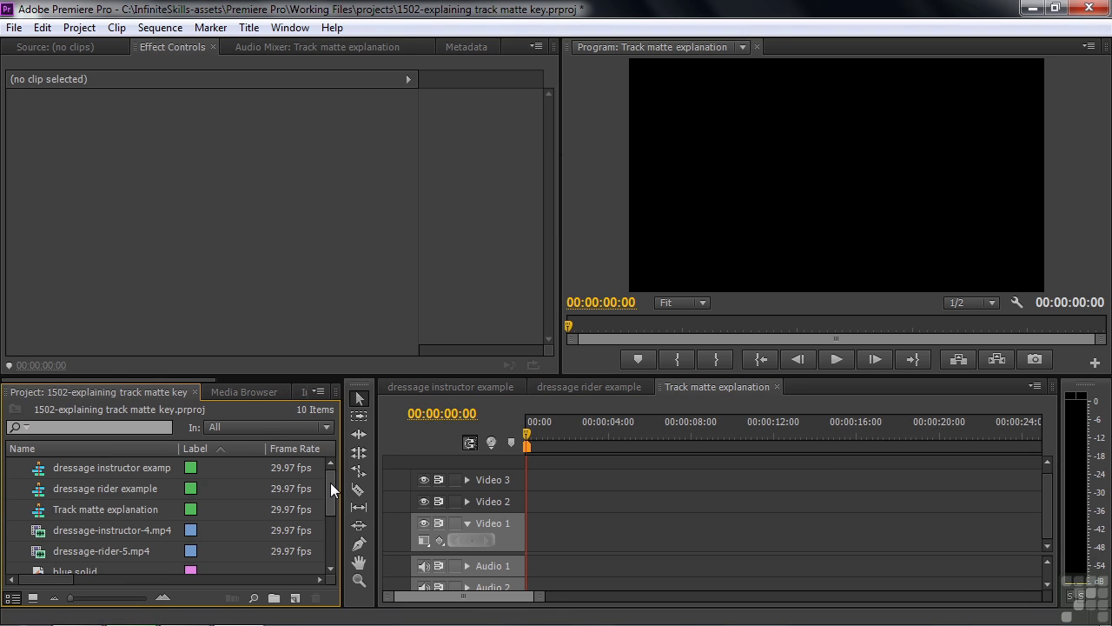
drag(331, 483, 332, 530)
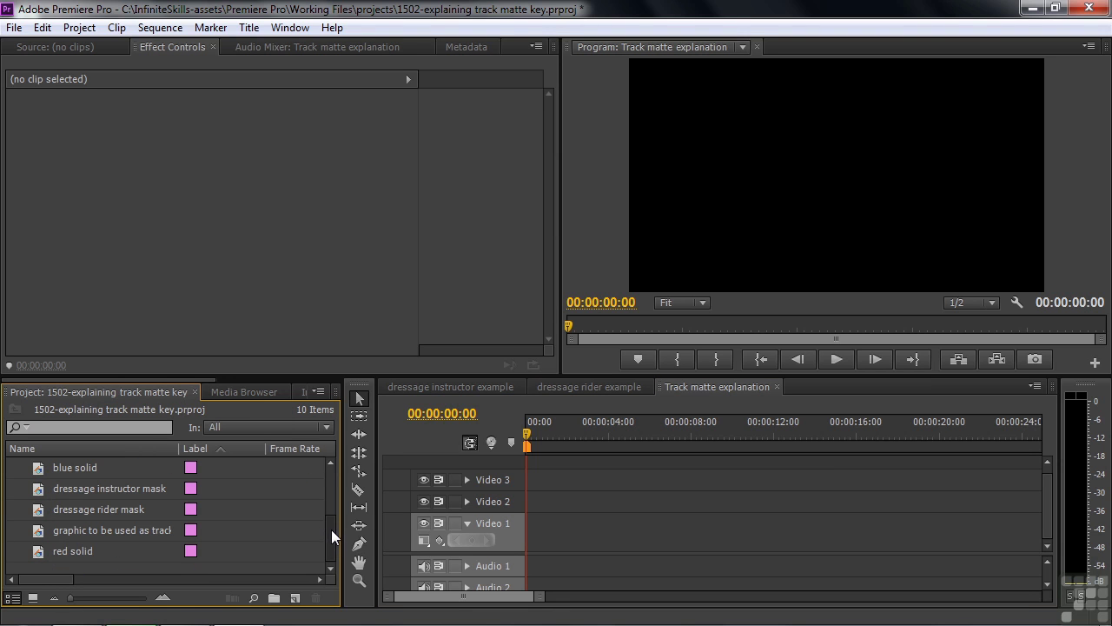
drag(51, 554, 510, 533)
key(backslash)
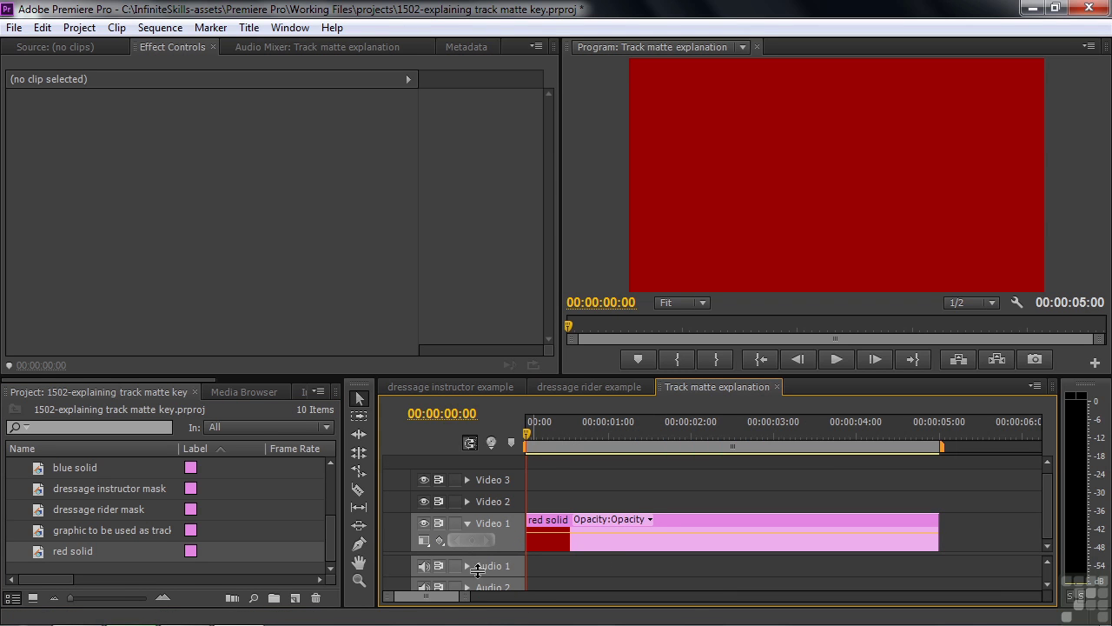
scroll(574, 560, up, 1)
drag(527, 430, 525, 521)
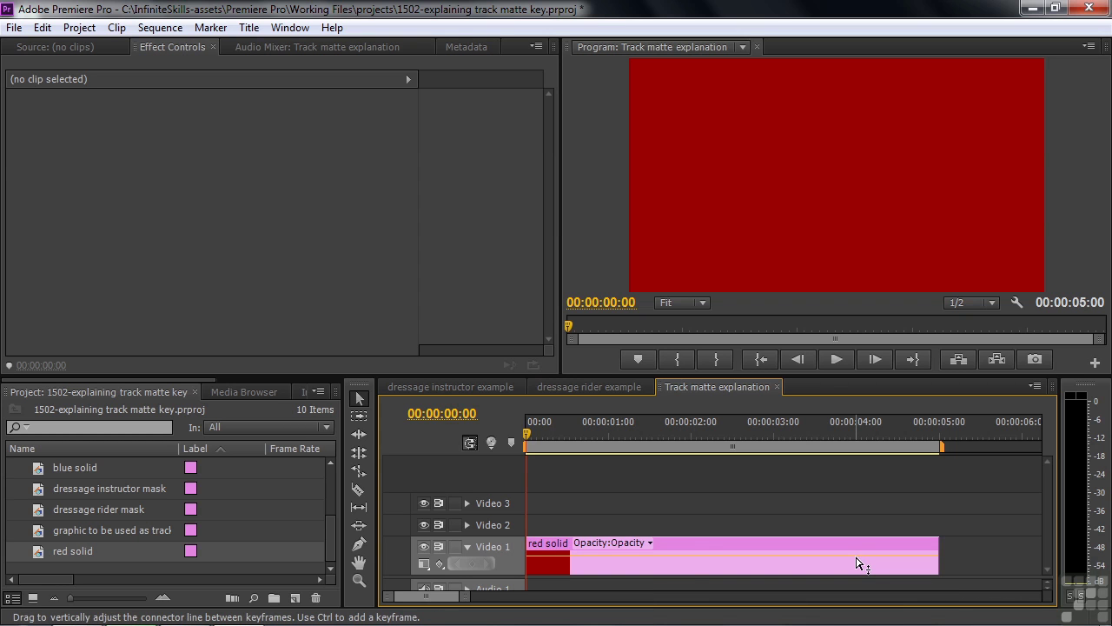
- Stack the blue solid on Video 2, toggle its track visibility, and add the matte graphic on Video 3
drag(55, 471, 595, 526)
click(617, 523)
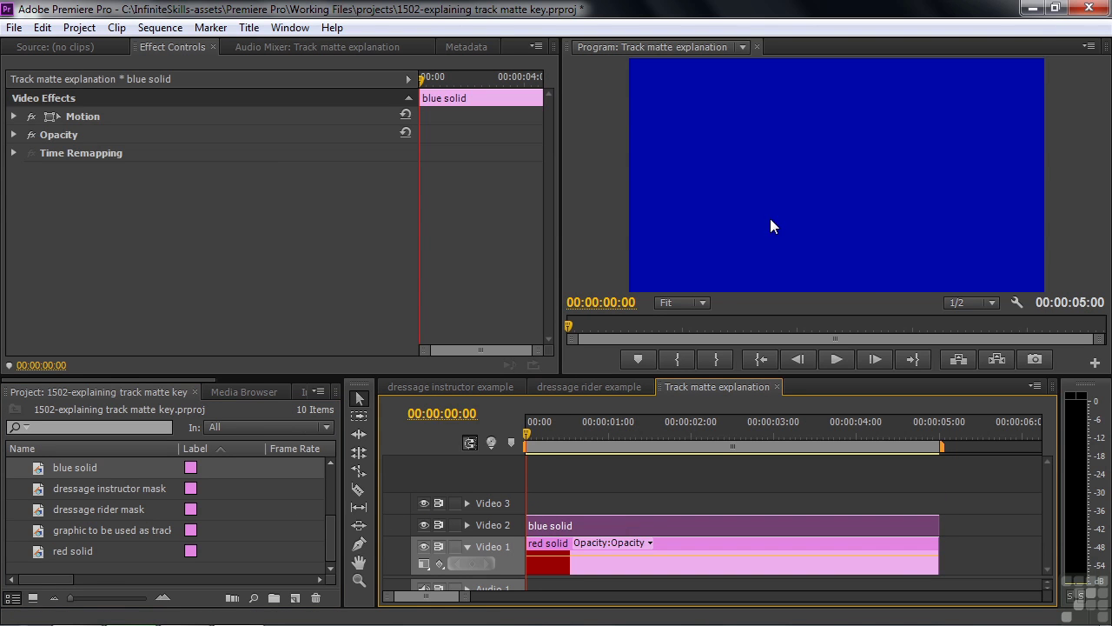
click(425, 527)
click(424, 527)
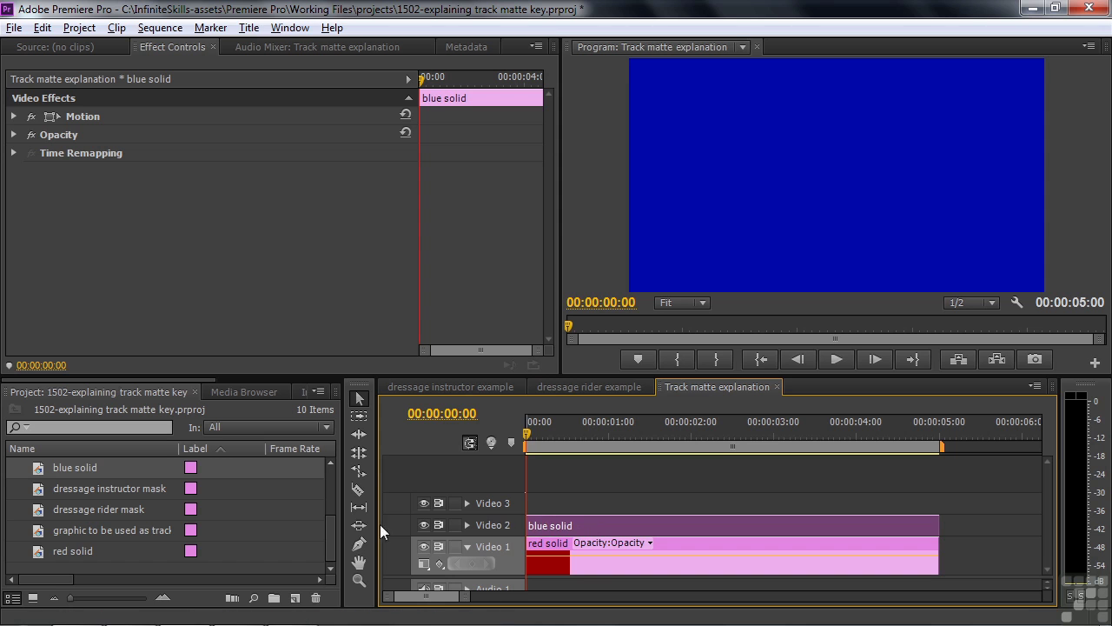
drag(53, 530, 592, 513)
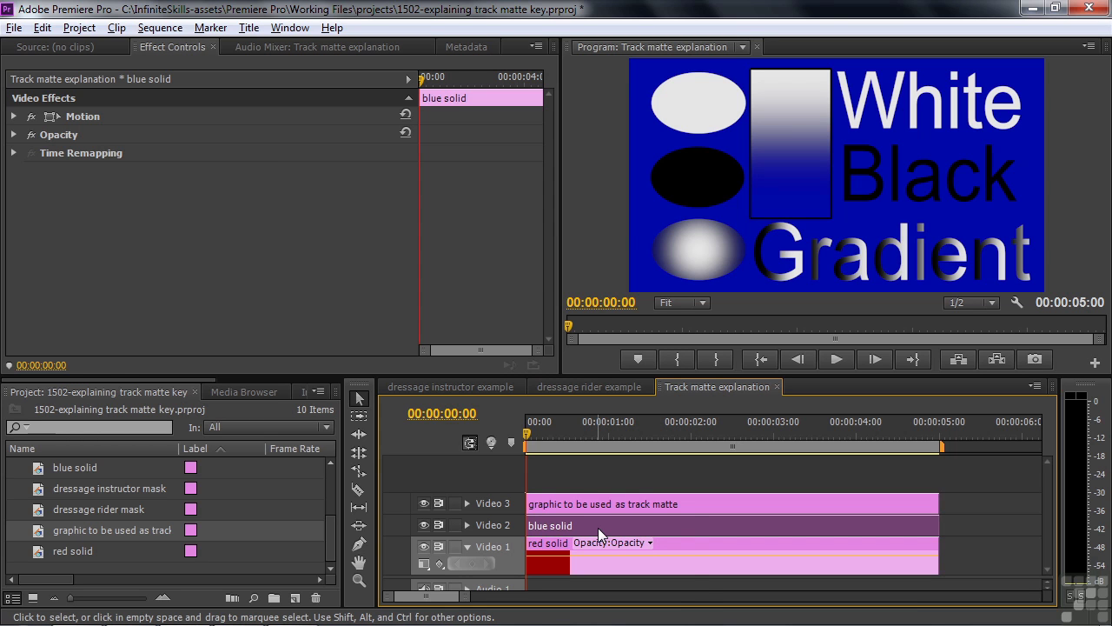
- Enlarge the lower-left panel so the Effects tab is within reach
mouse_move(598, 528)
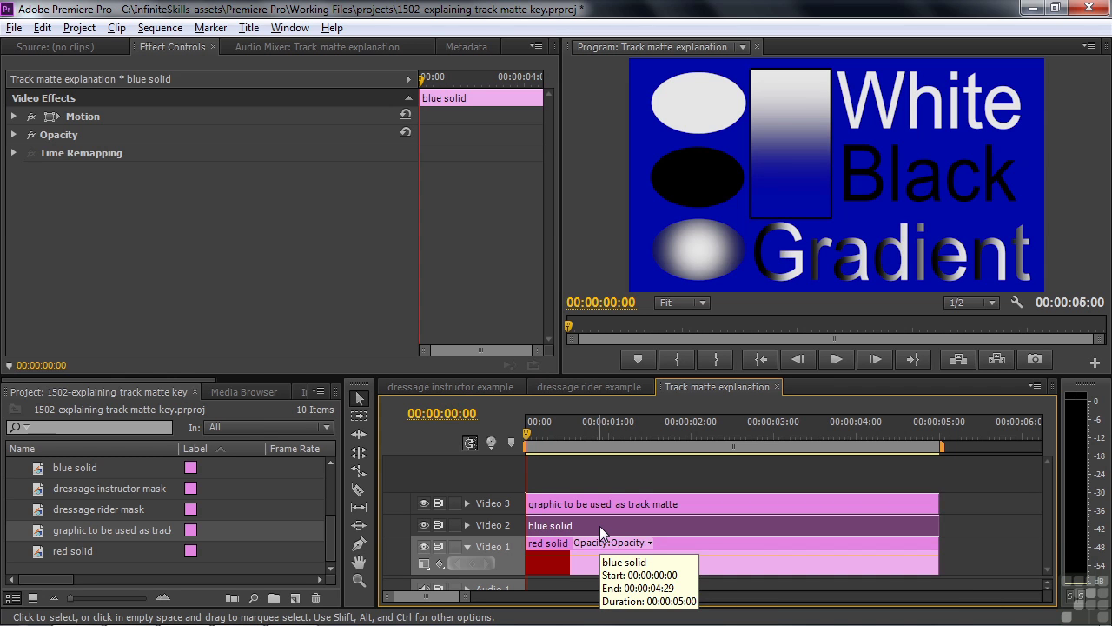
click(49, 405)
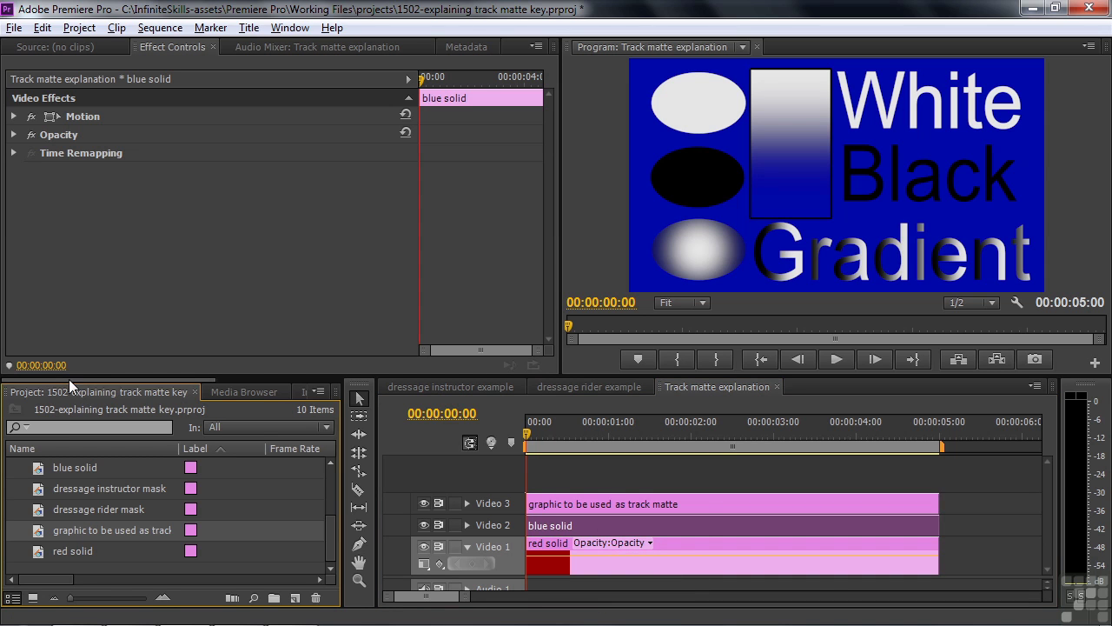
drag(69, 379, 251, 387)
- Show the Effects list with the Video Effects folder and its Keying category expanded
click(173, 391)
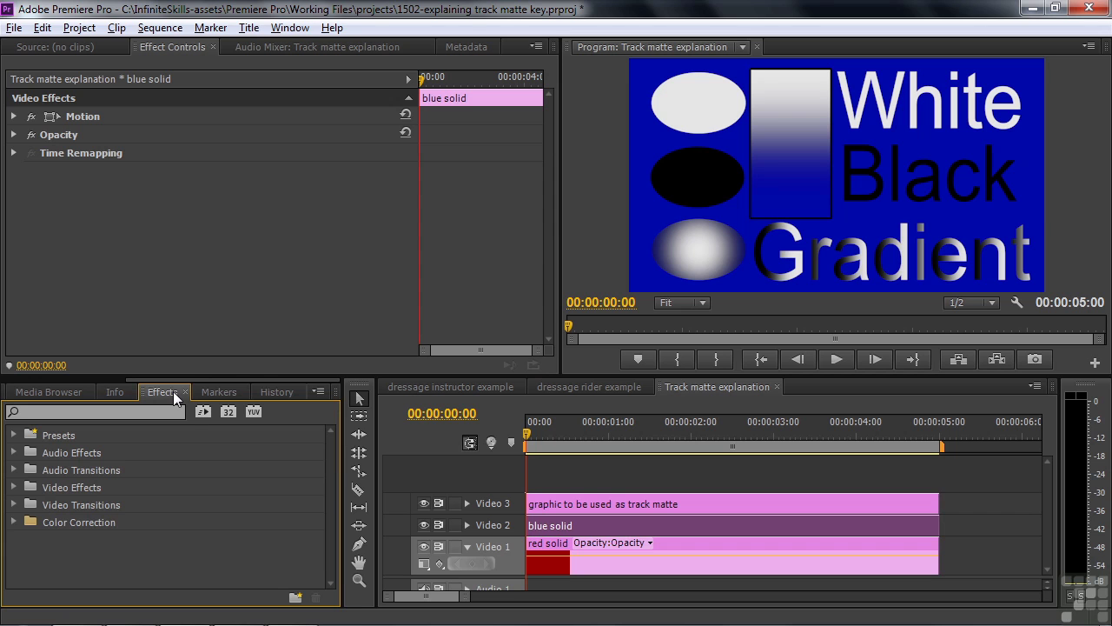
double_click(213, 484)
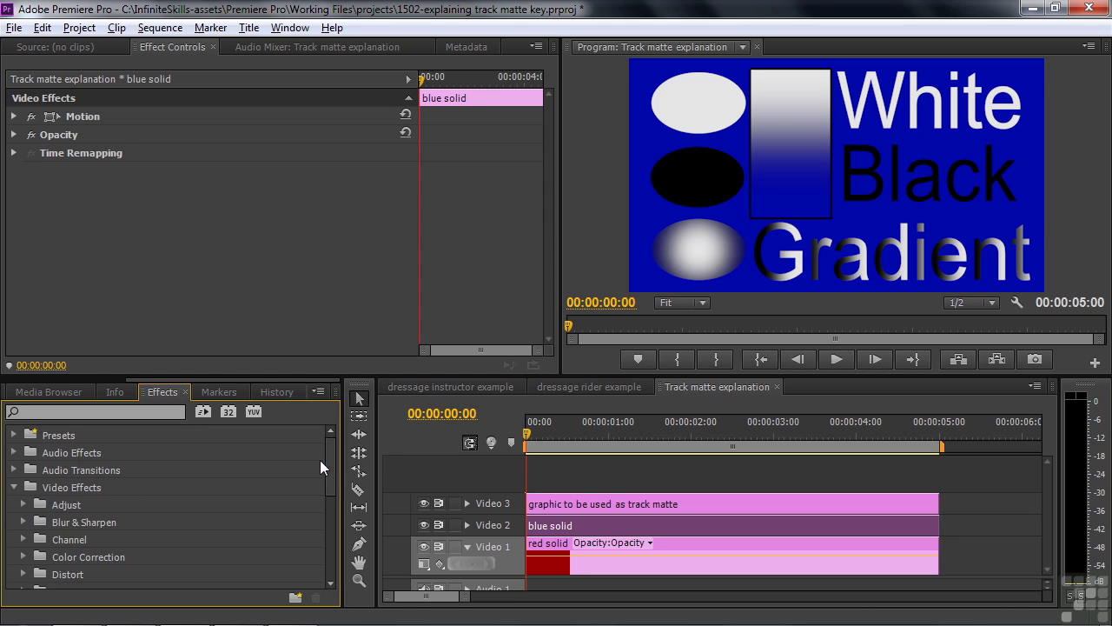
scroll(325, 469, down, 2)
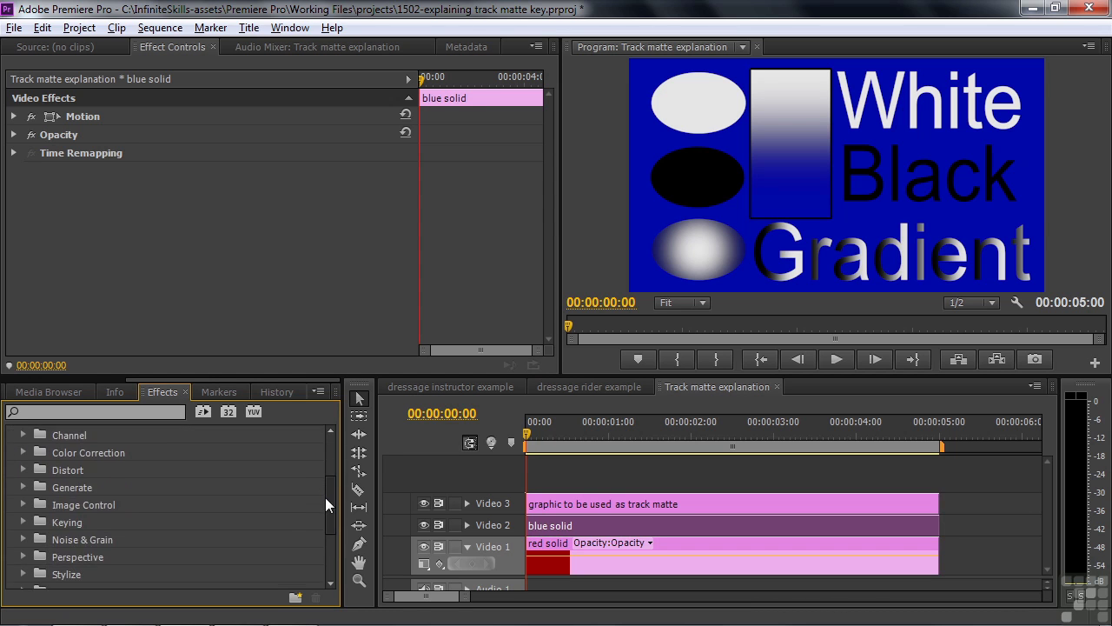
click(23, 520)
drag(331, 480, 331, 569)
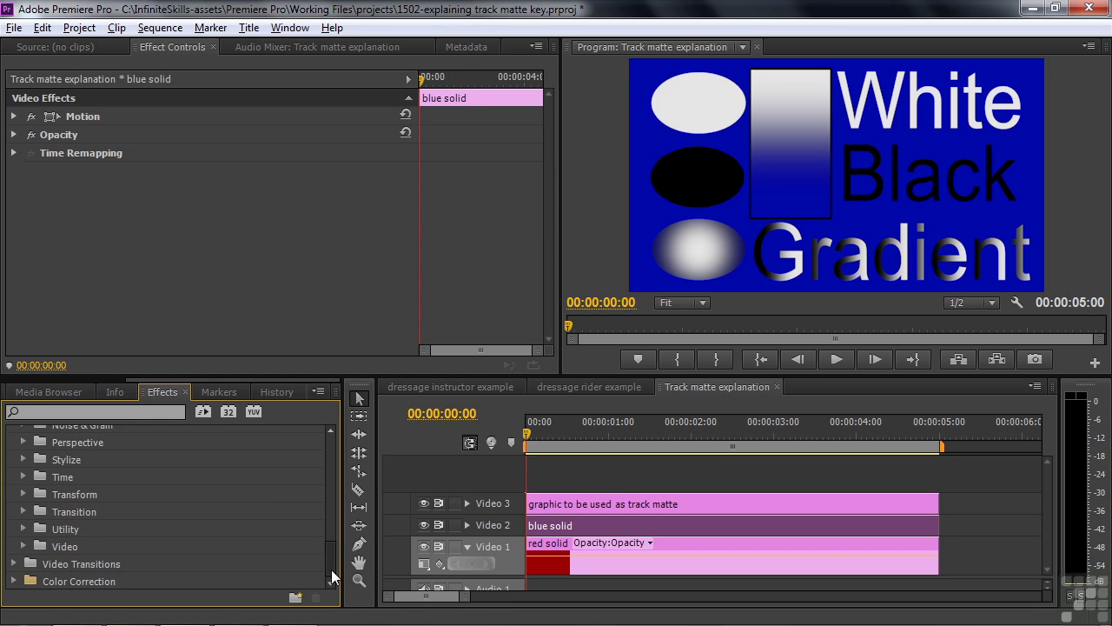
- Apply Track Matte Key to the blue solid and inspect its Matte dropdown options
double_click(45, 577)
drag(323, 530, 330, 569)
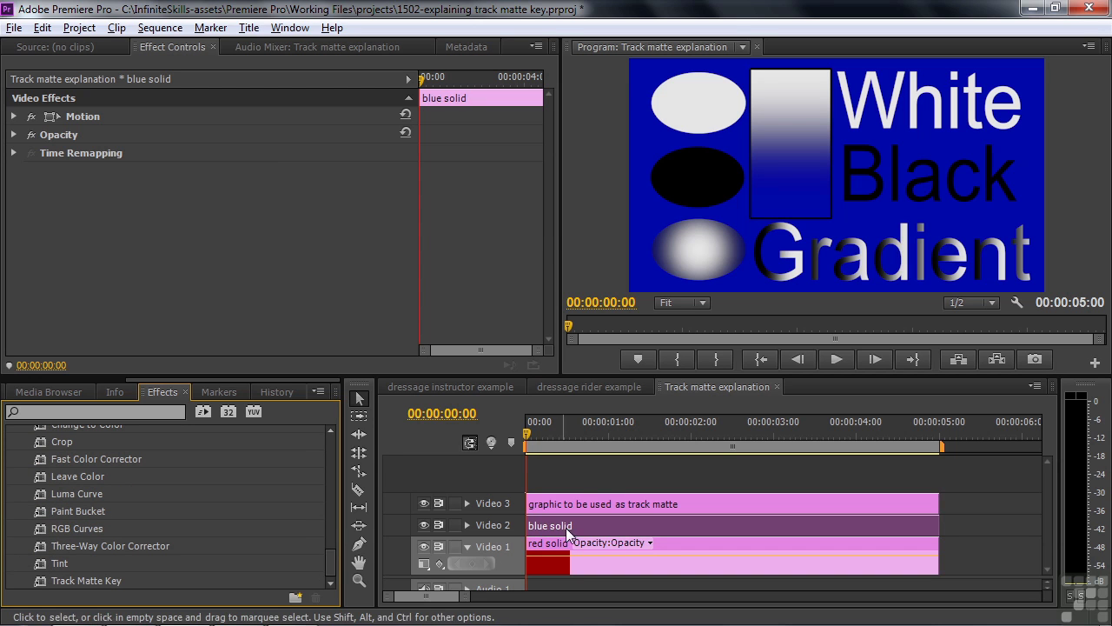
double_click(42, 580)
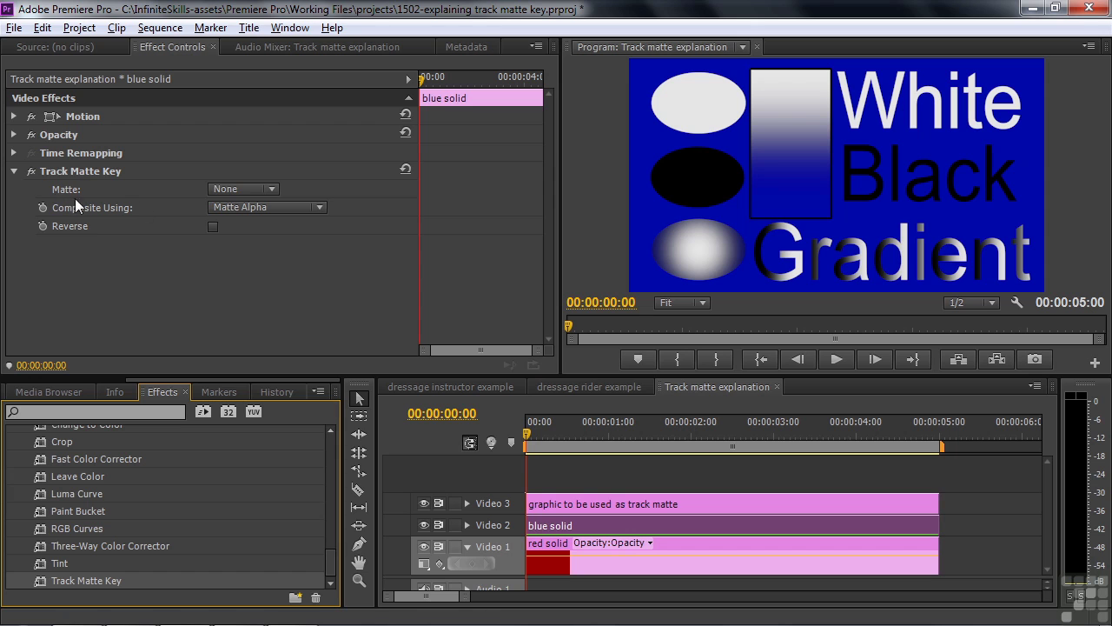
click(268, 192)
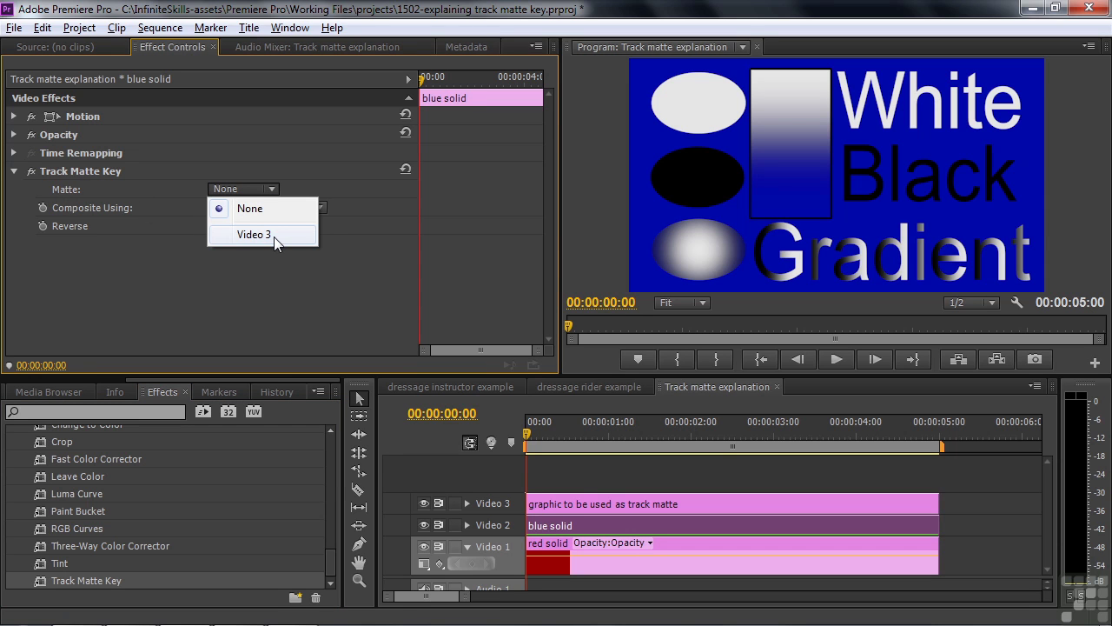
- Move the matte graphic clip from Video 3 up onto a new Video 4 track
click(268, 264)
click(690, 500)
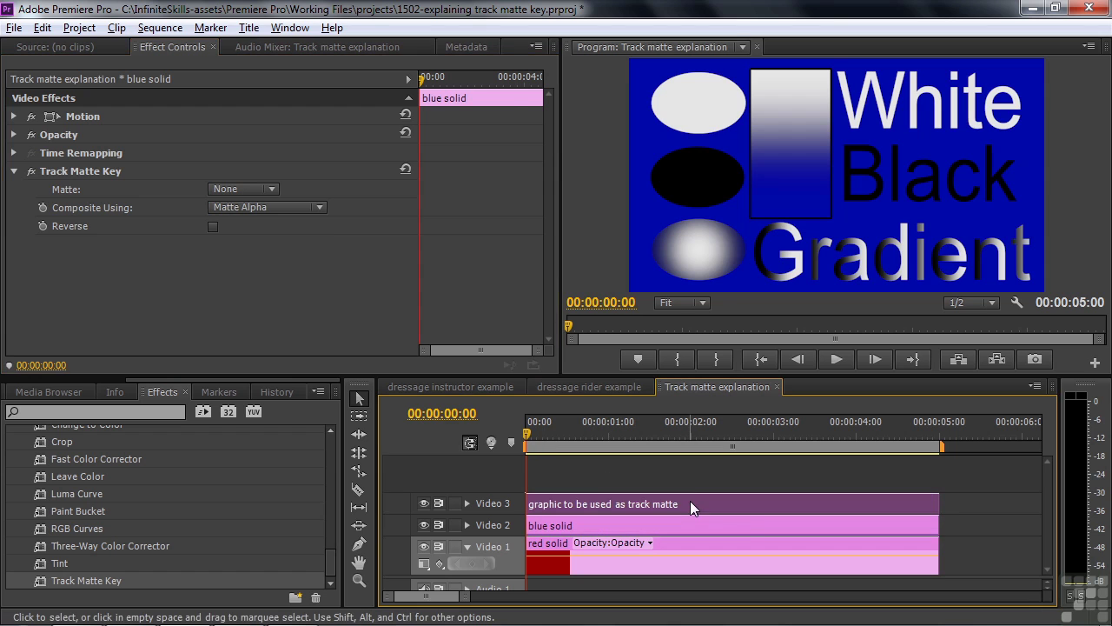
drag(690, 500, 688, 484)
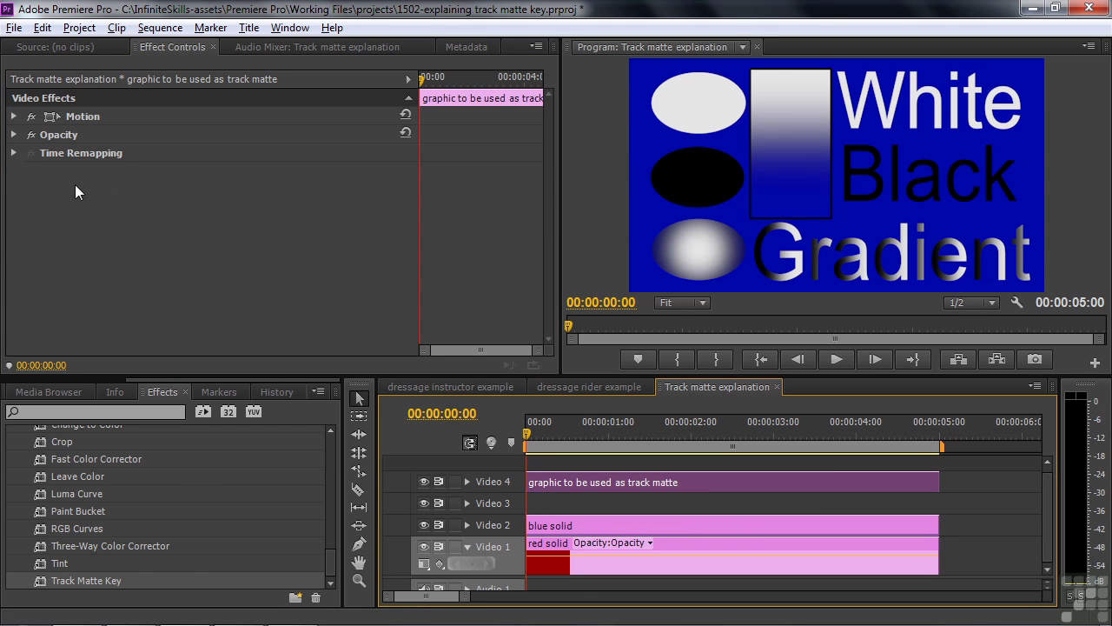
- Set the blue solid's Track Matte Key matte to Video 4 with Reverse on
click(596, 519)
click(243, 189)
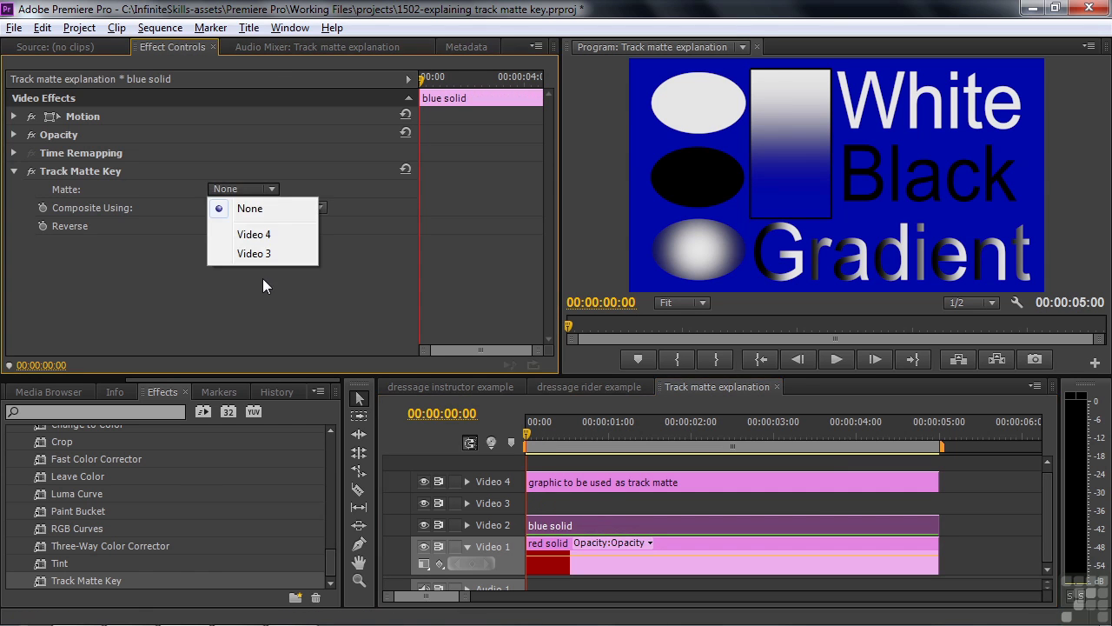
click(263, 235)
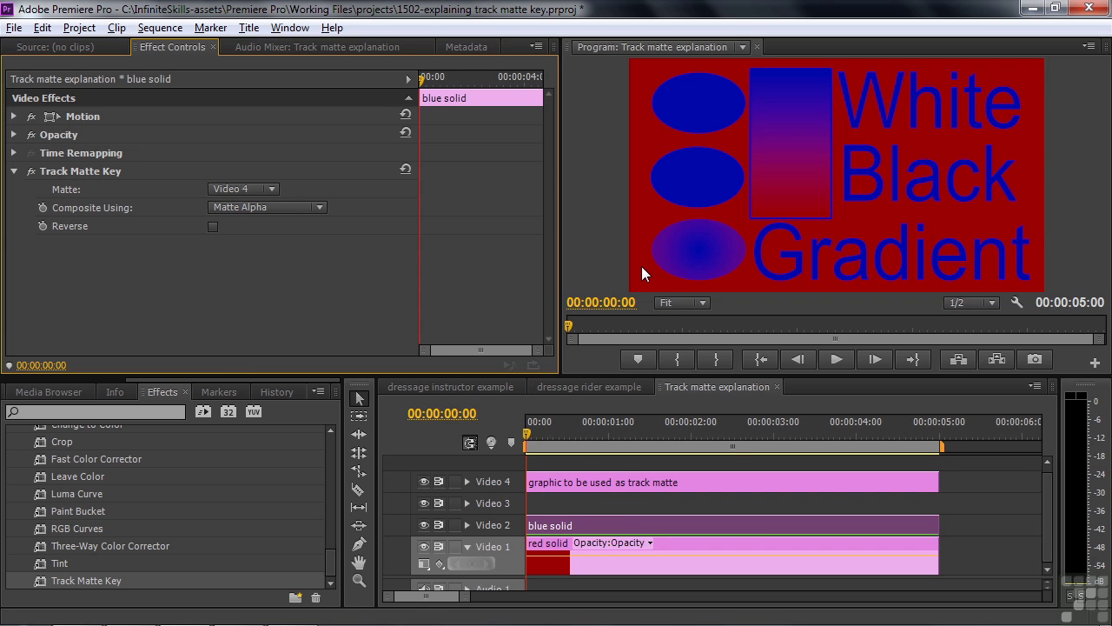
click(213, 228)
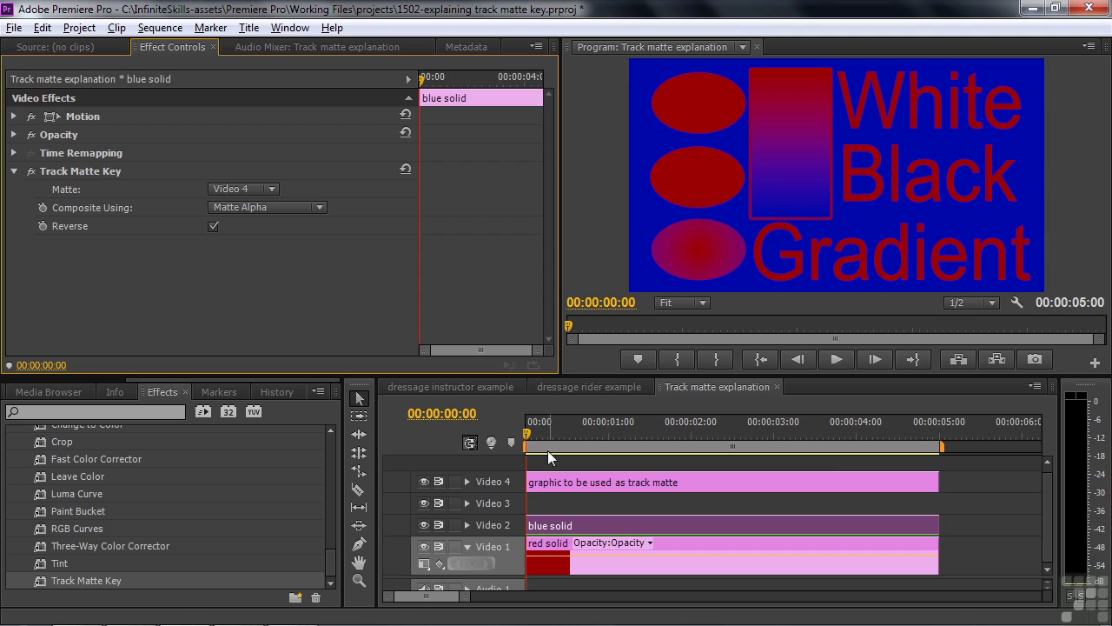
click(31, 171)
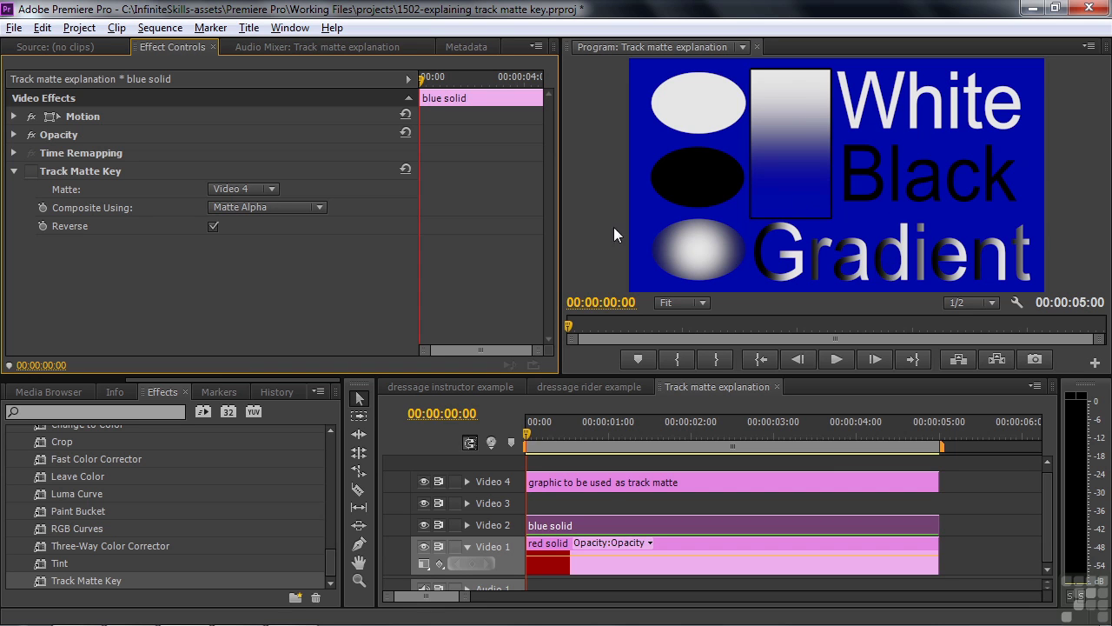
click(31, 172)
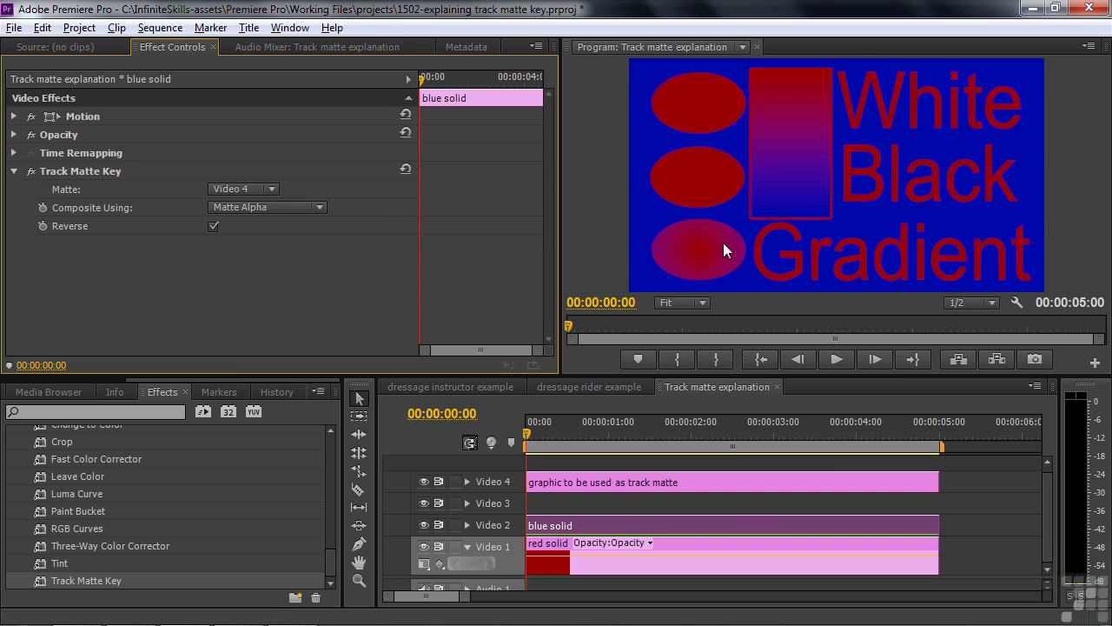
click(211, 227)
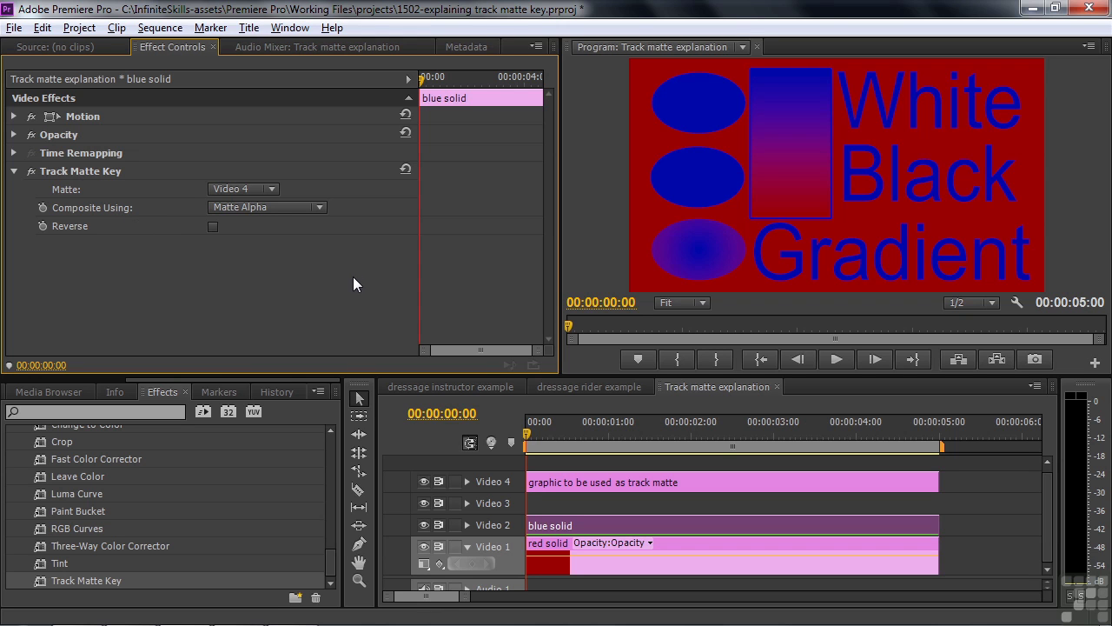
click(320, 207)
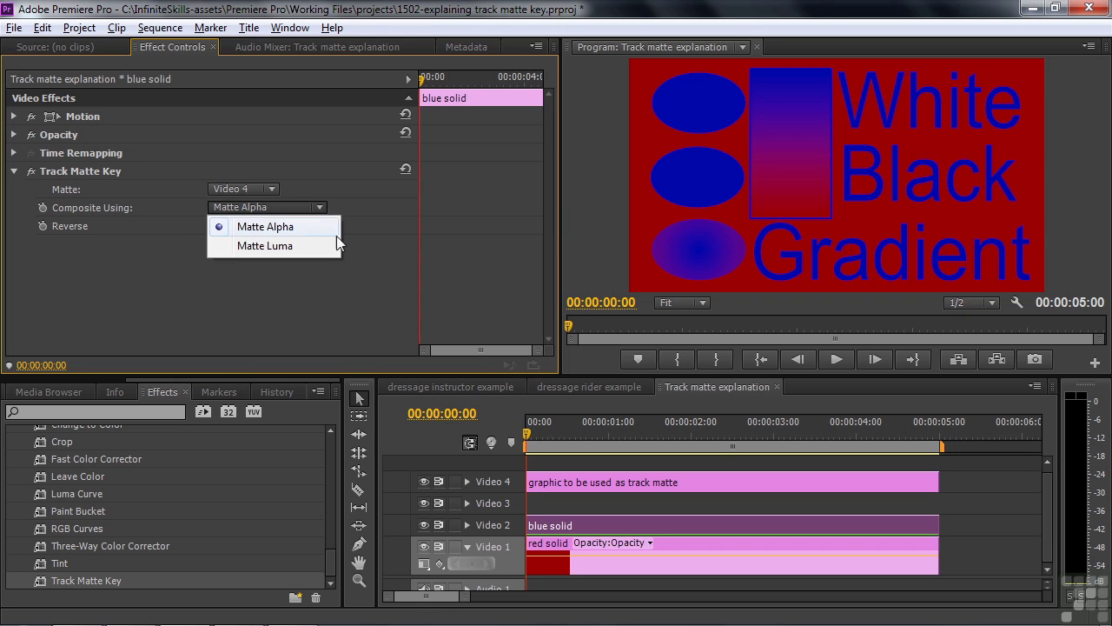
click(352, 285)
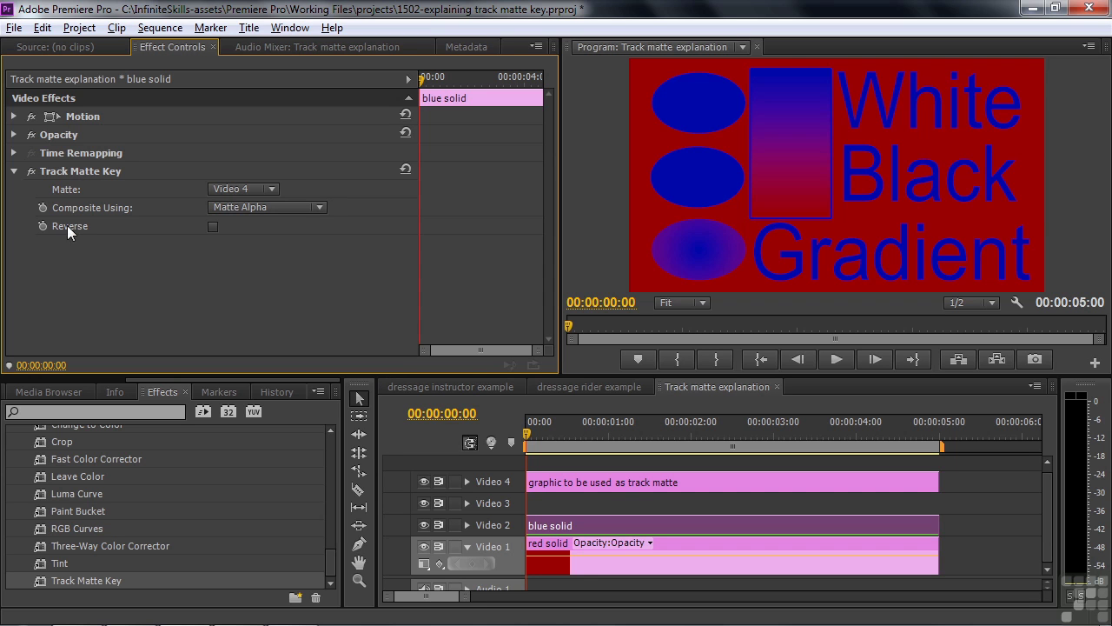
click(31, 172)
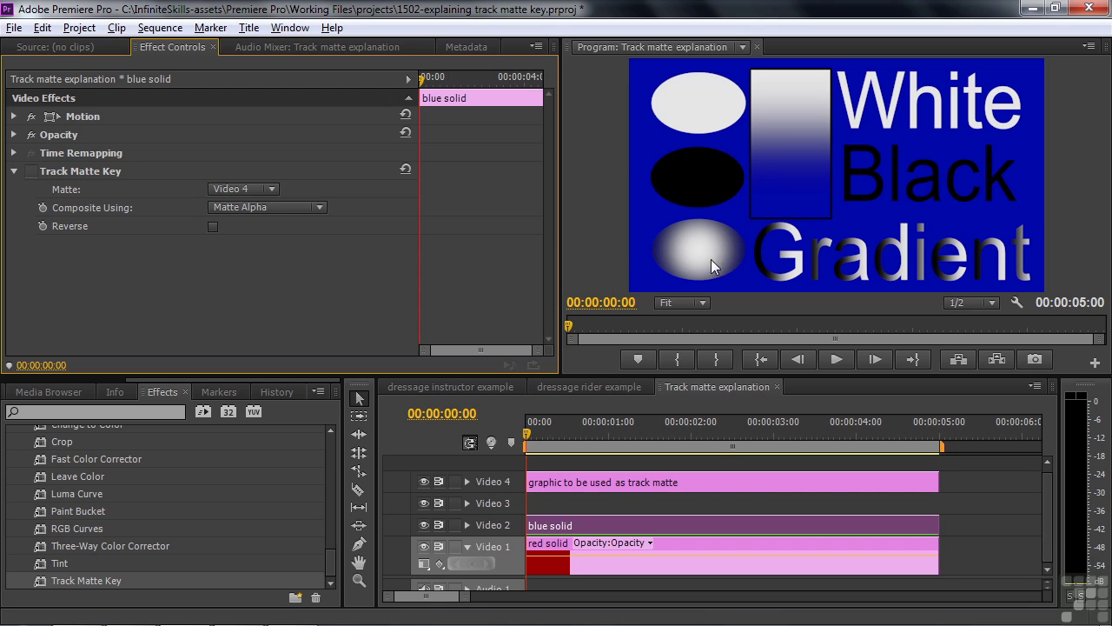
- Re-enable the Track Matte Key and set Composite Using to Matte Luma
click(33, 172)
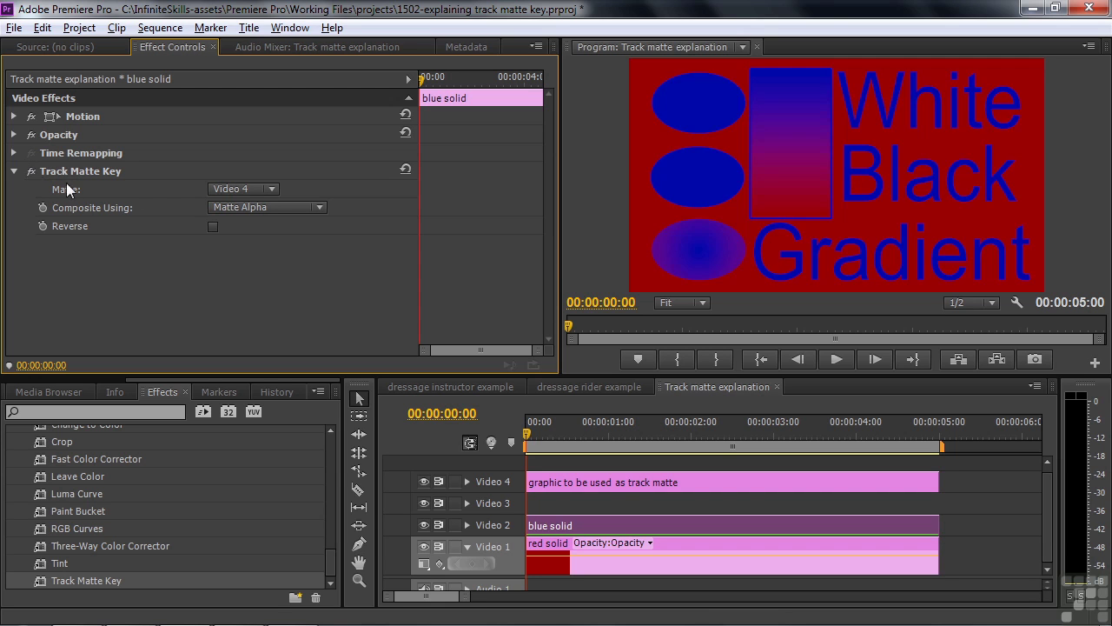
click(321, 207)
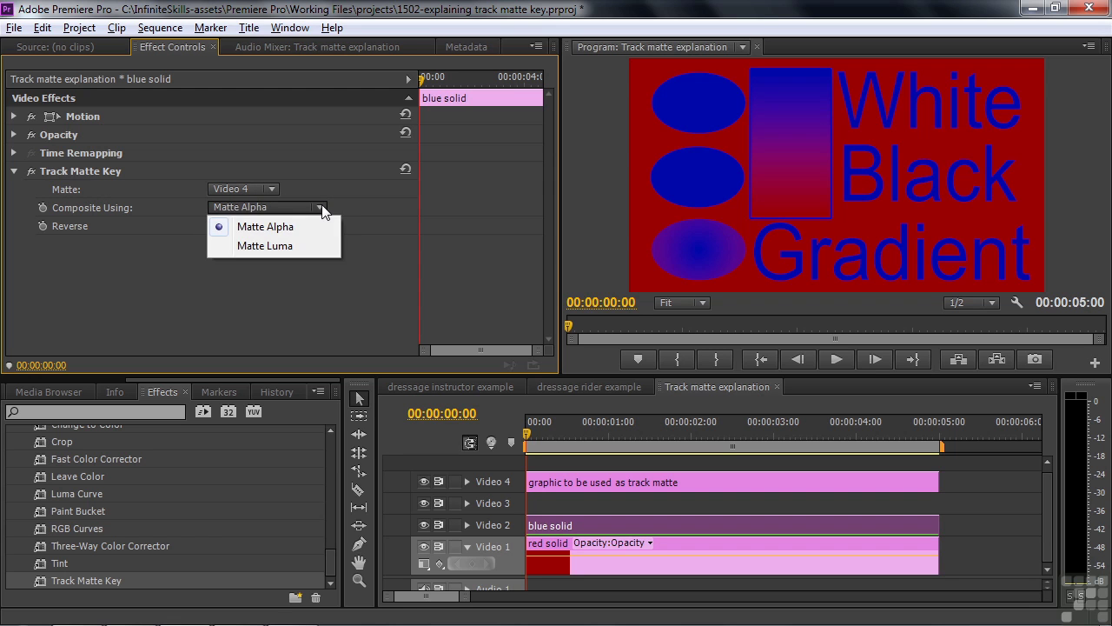
click(299, 248)
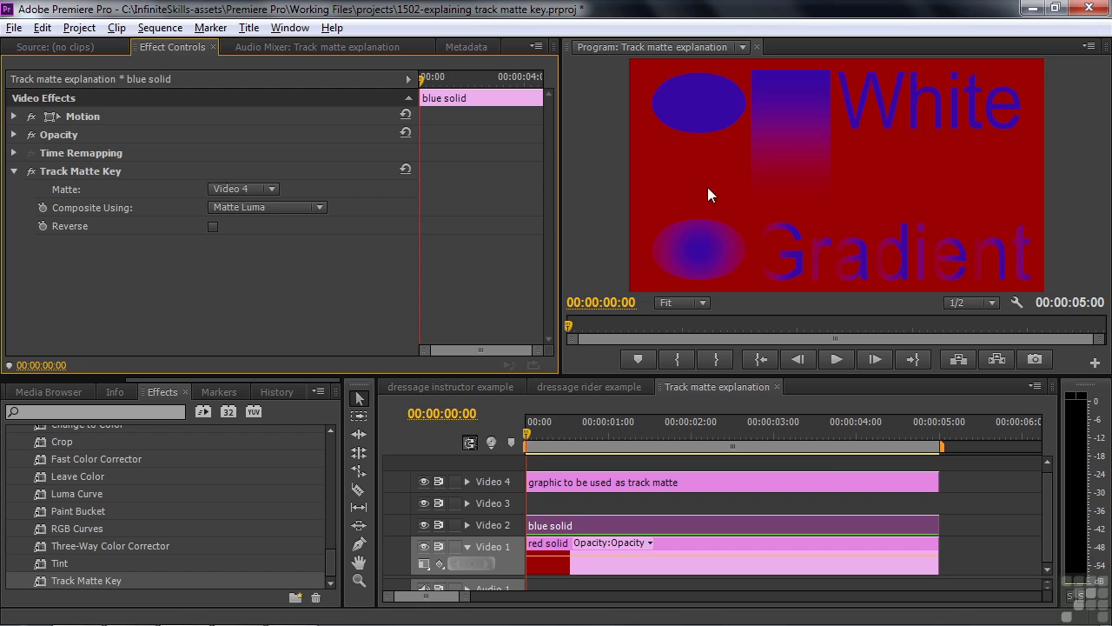
- Toggle Reverse on and back off, then select the Video 4 graphic clip
click(213, 226)
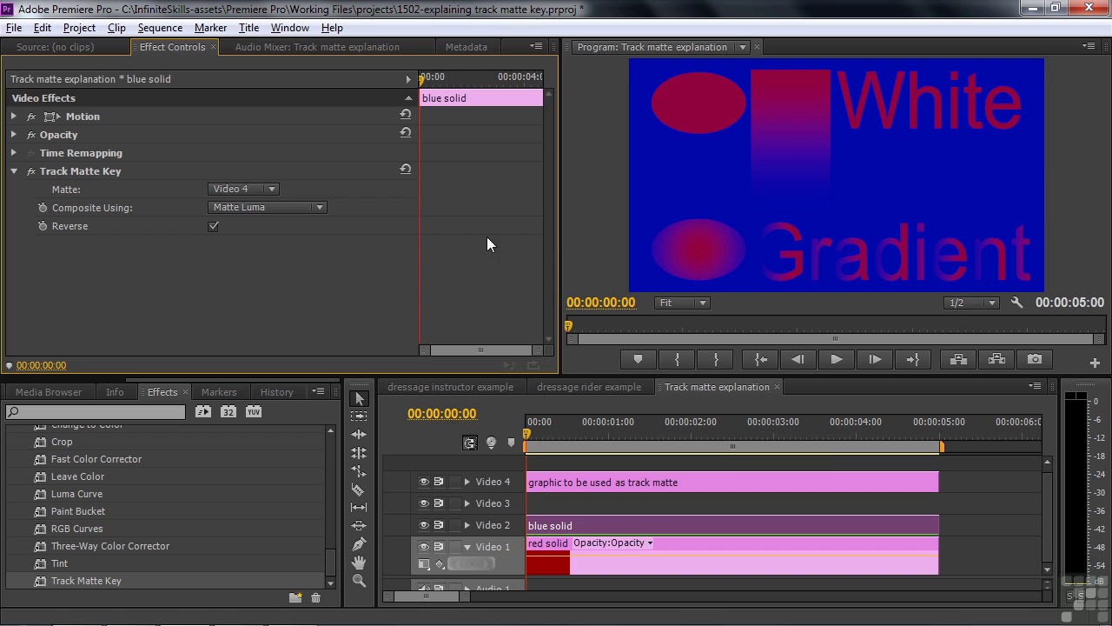
click(213, 227)
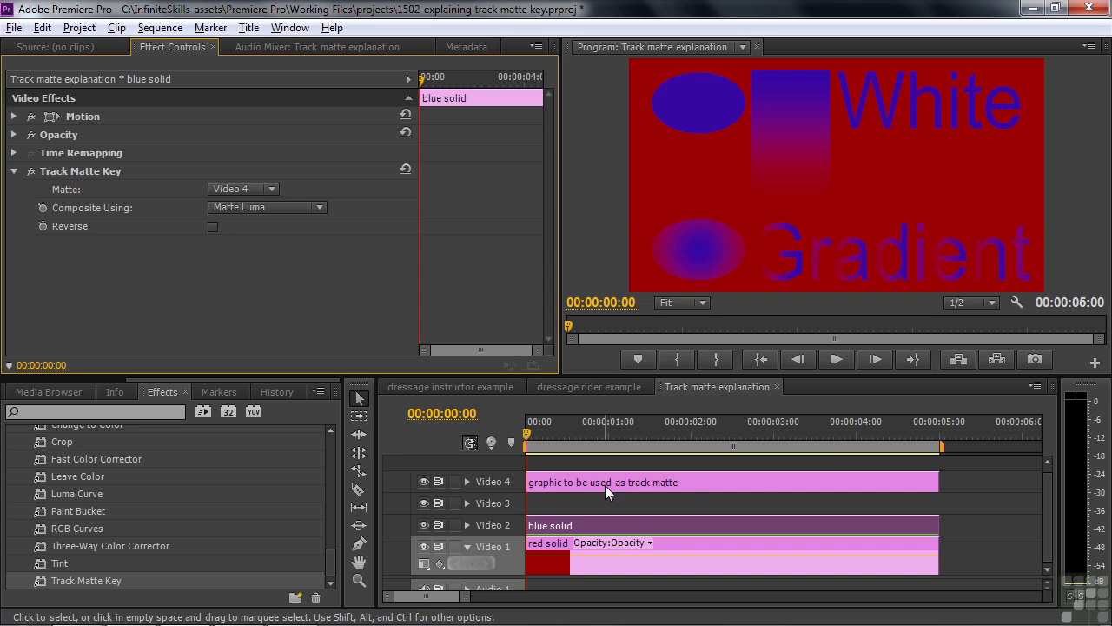
click(691, 487)
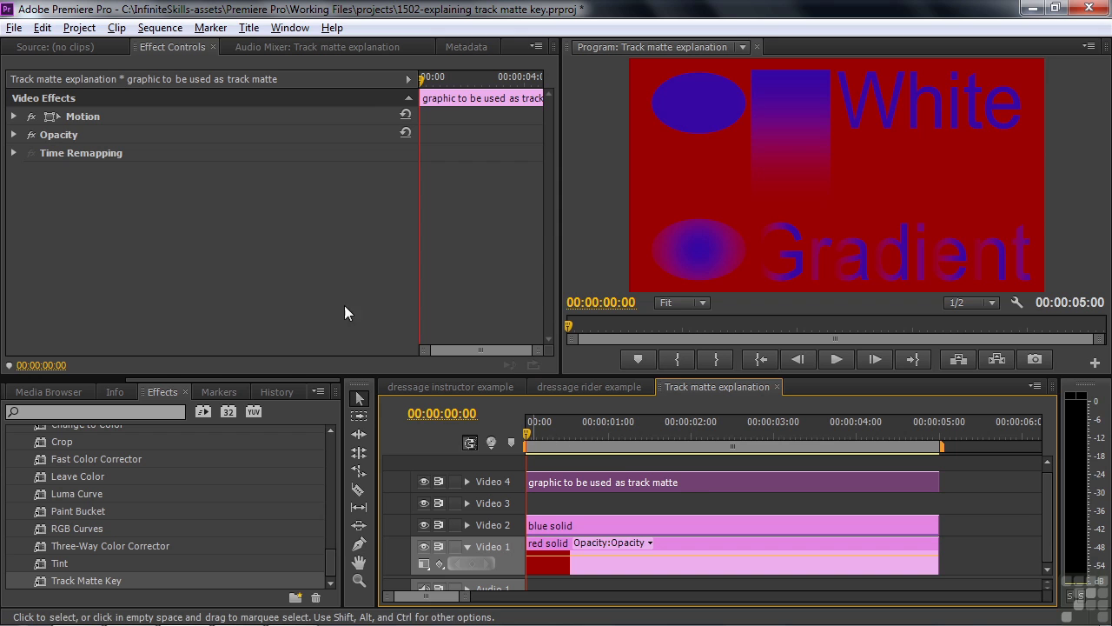
- Reposition the matte graphic to 915.8, 564.1 and scale it down to 58.4
click(81, 115)
click(13, 117)
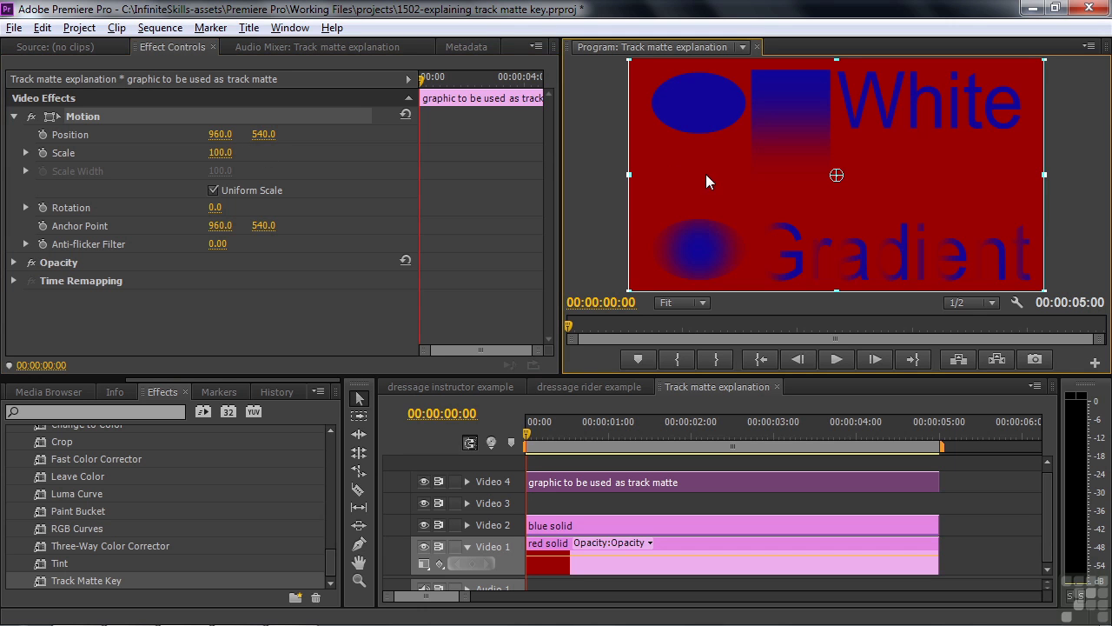
drag(706, 173, 632, 174)
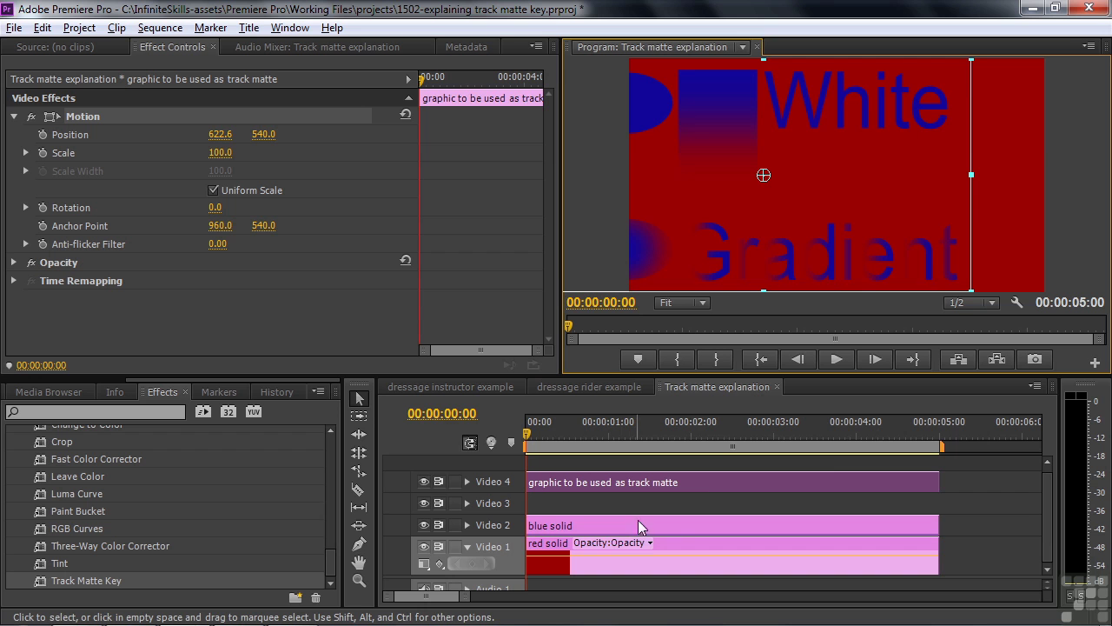
drag(842, 204, 896, 203)
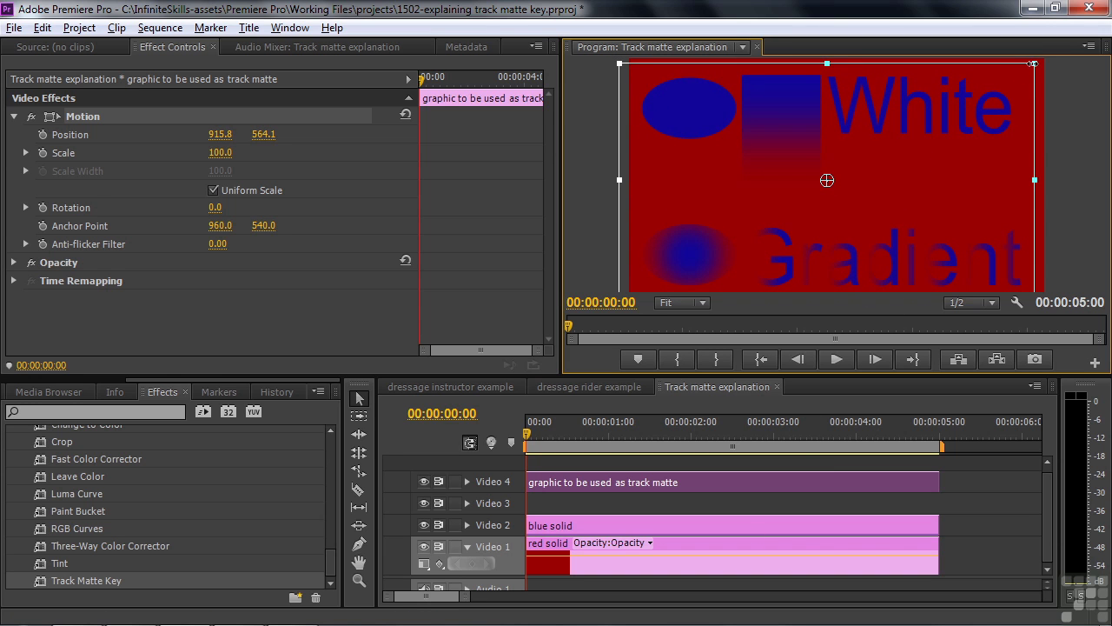
drag(1034, 64, 998, 111)
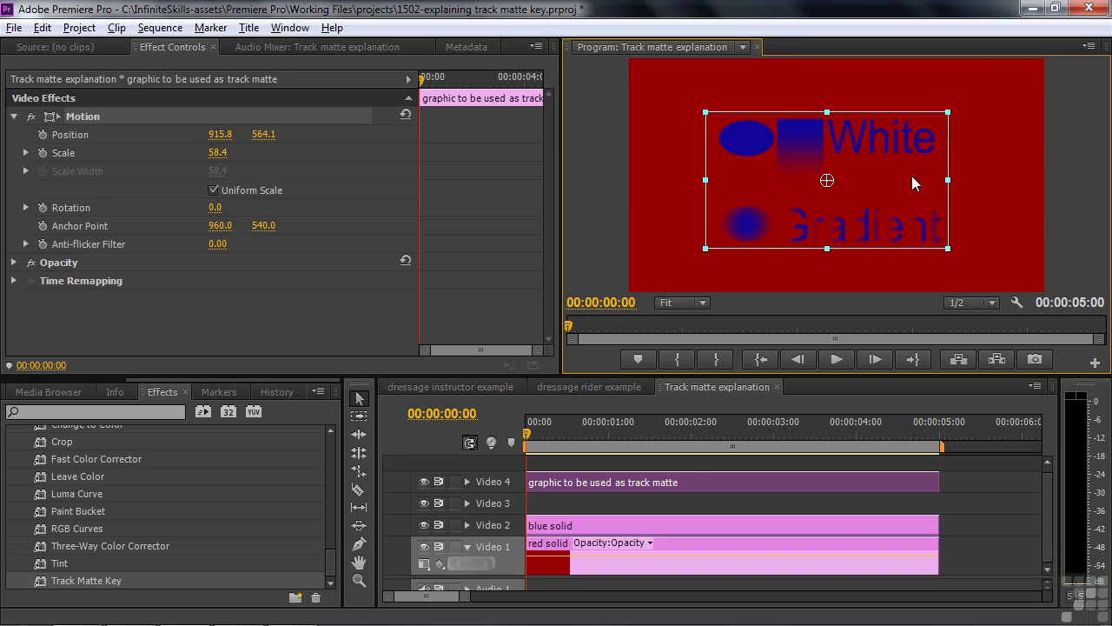
click(697, 482)
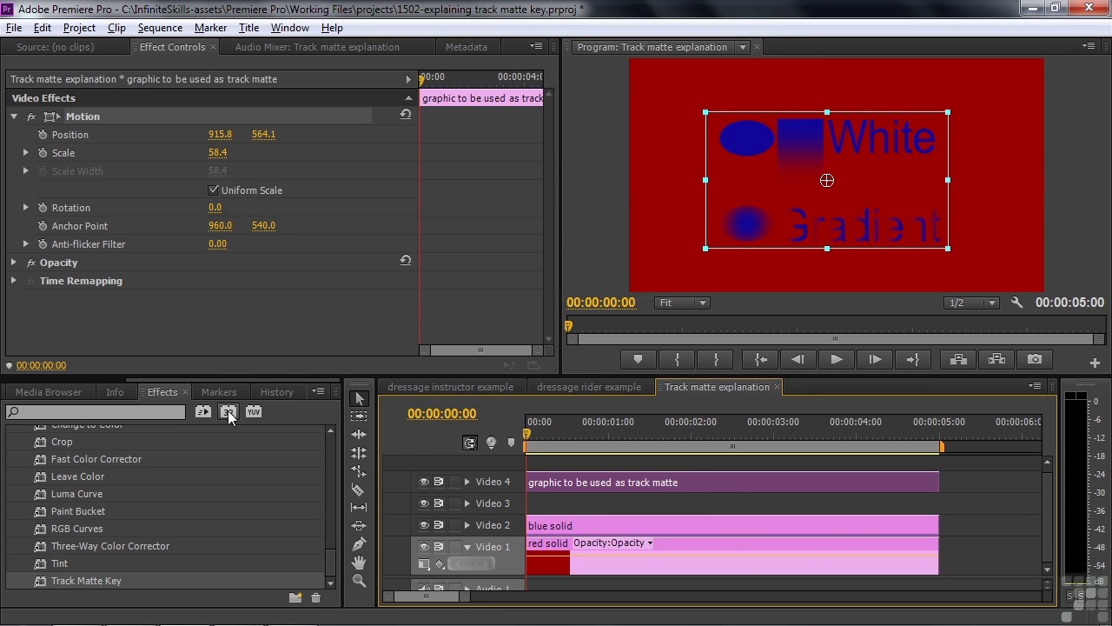
- Apply Gaussian Blur to the matte graphic with Blurriness 83.0
drag(328, 562, 326, 448)
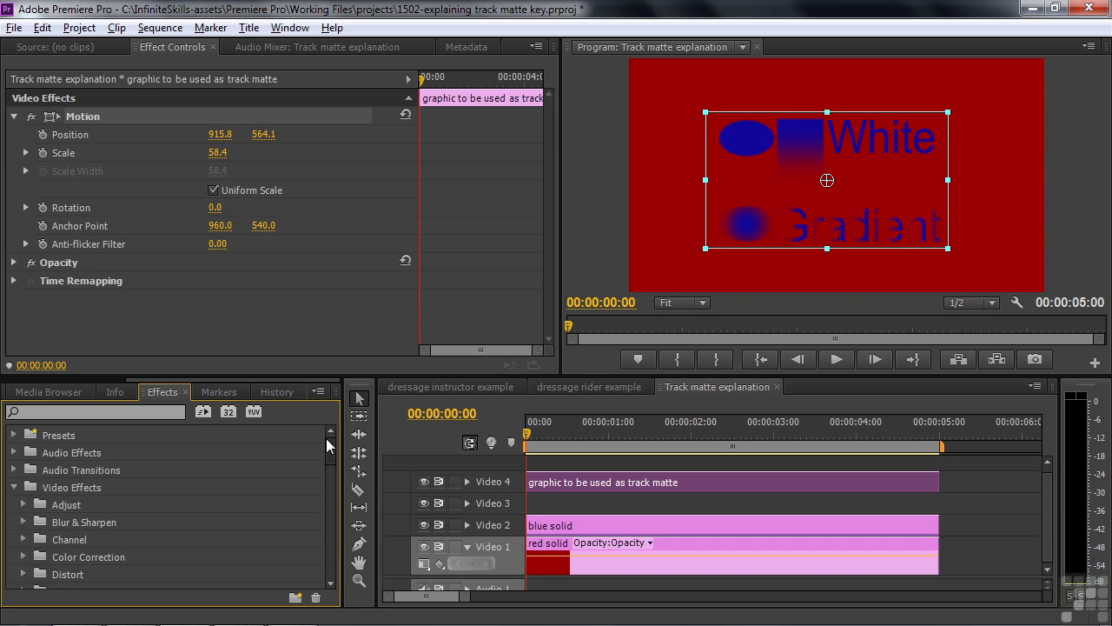
click(24, 522)
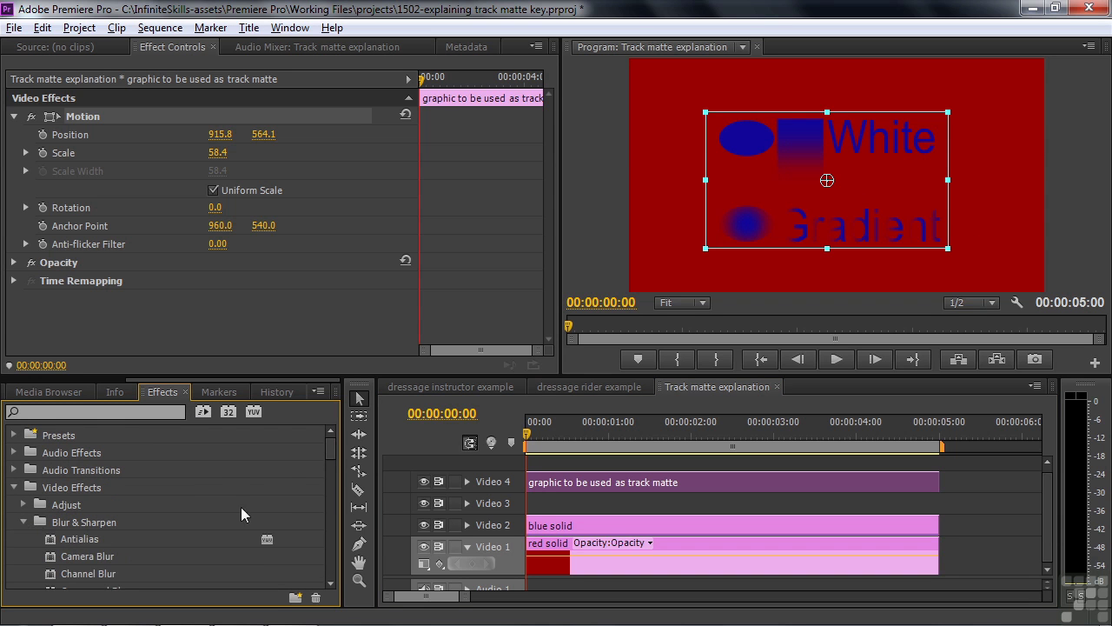
drag(326, 447, 331, 463)
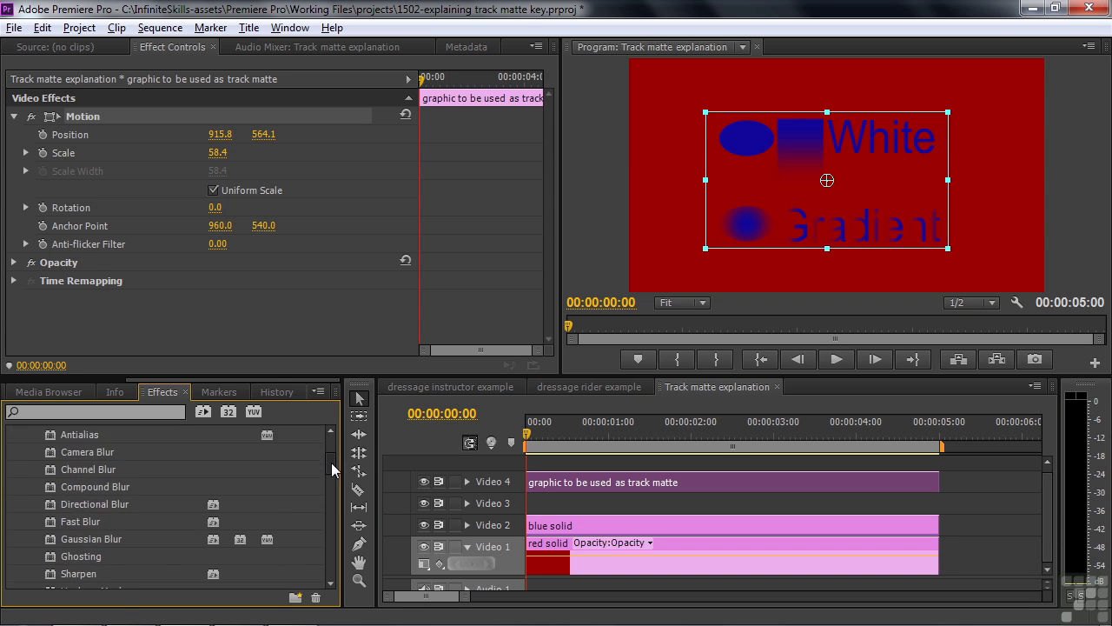
double_click(52, 530)
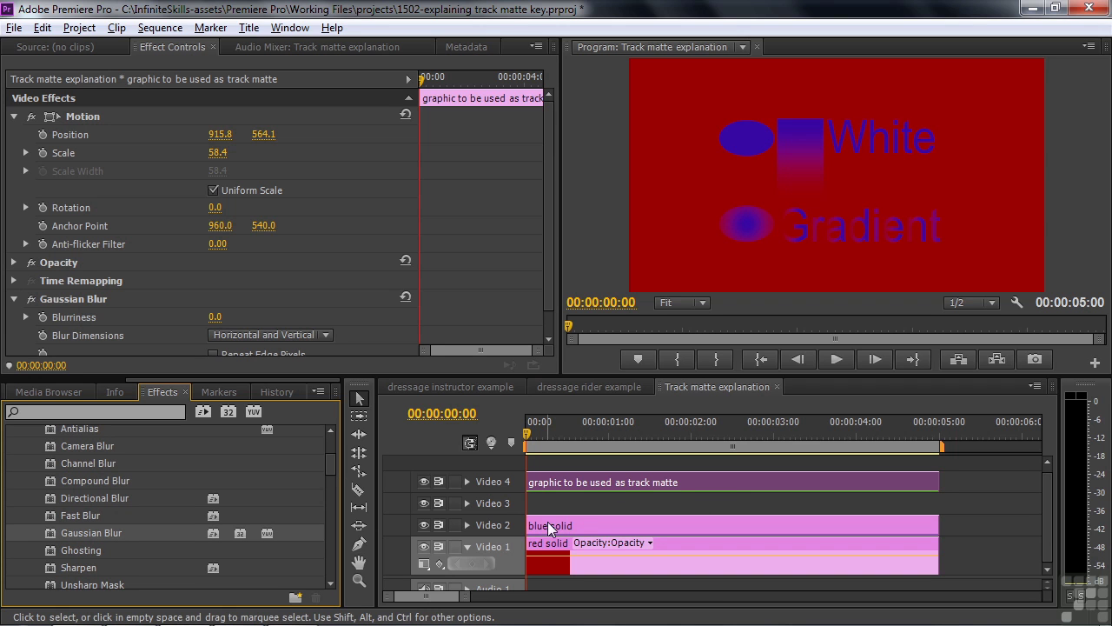
click(682, 483)
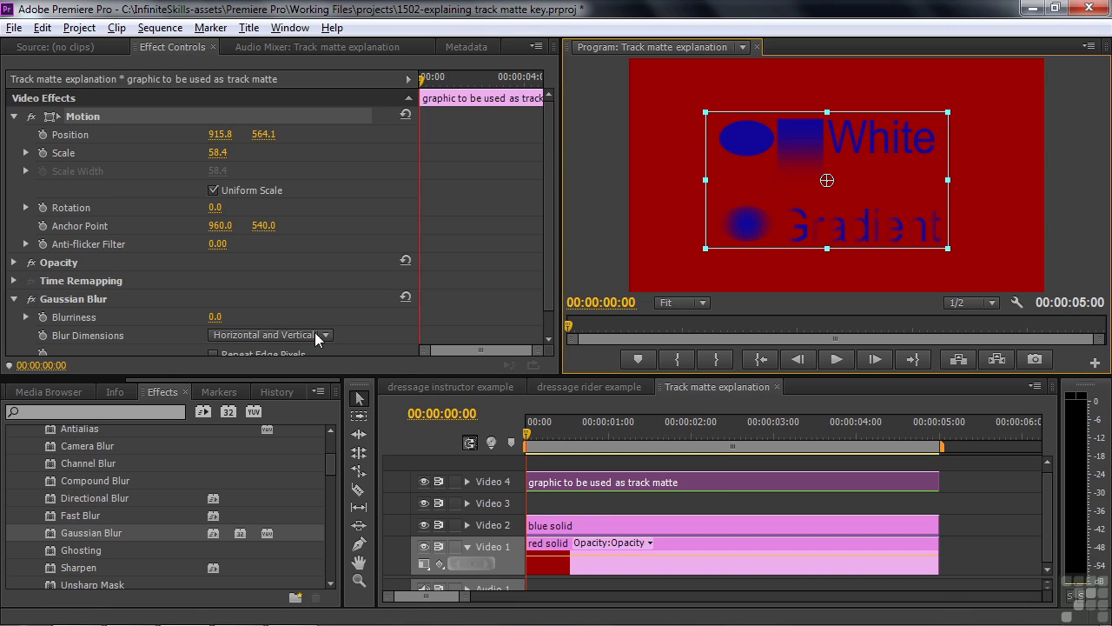
drag(214, 317, 290, 317)
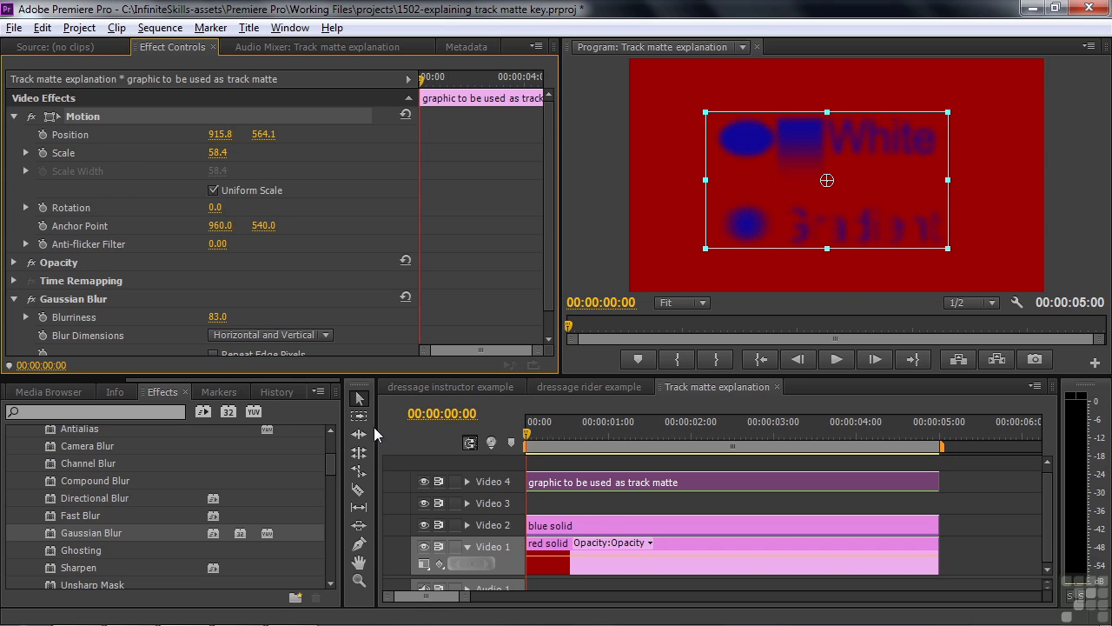
- Select the blue solid on Video 2 and toggle its Track Matte Key off and on
click(617, 522)
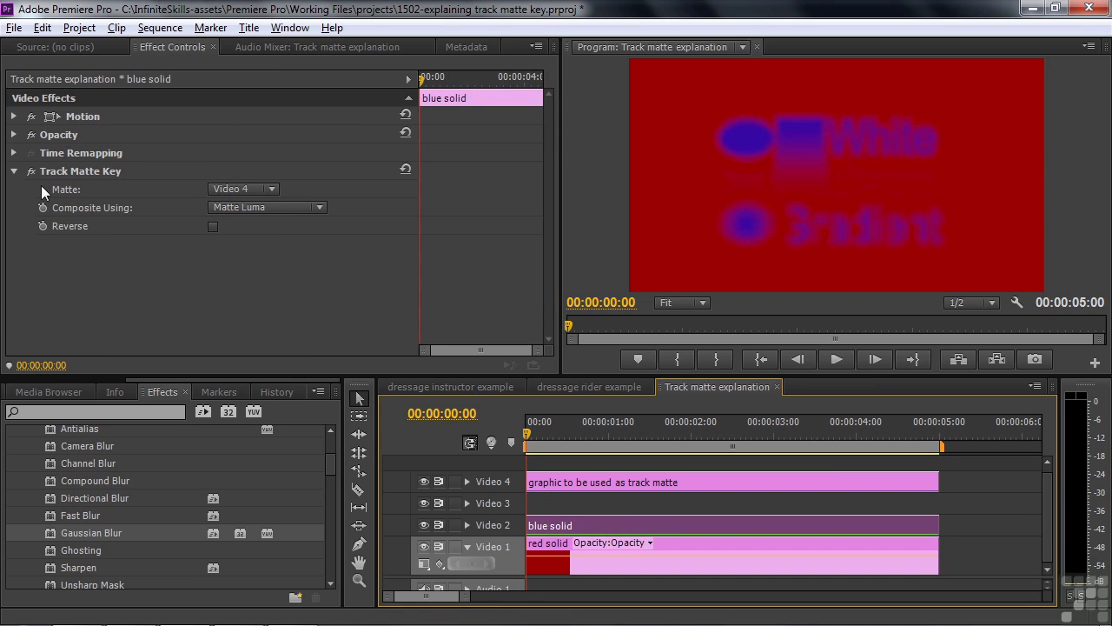
click(31, 171)
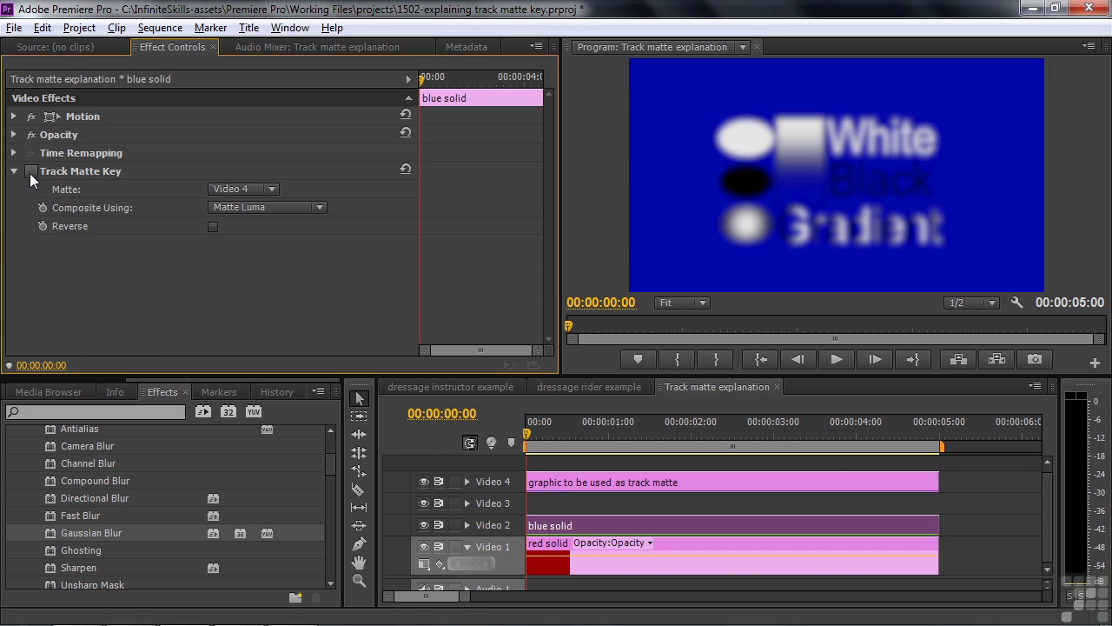
click(31, 172)
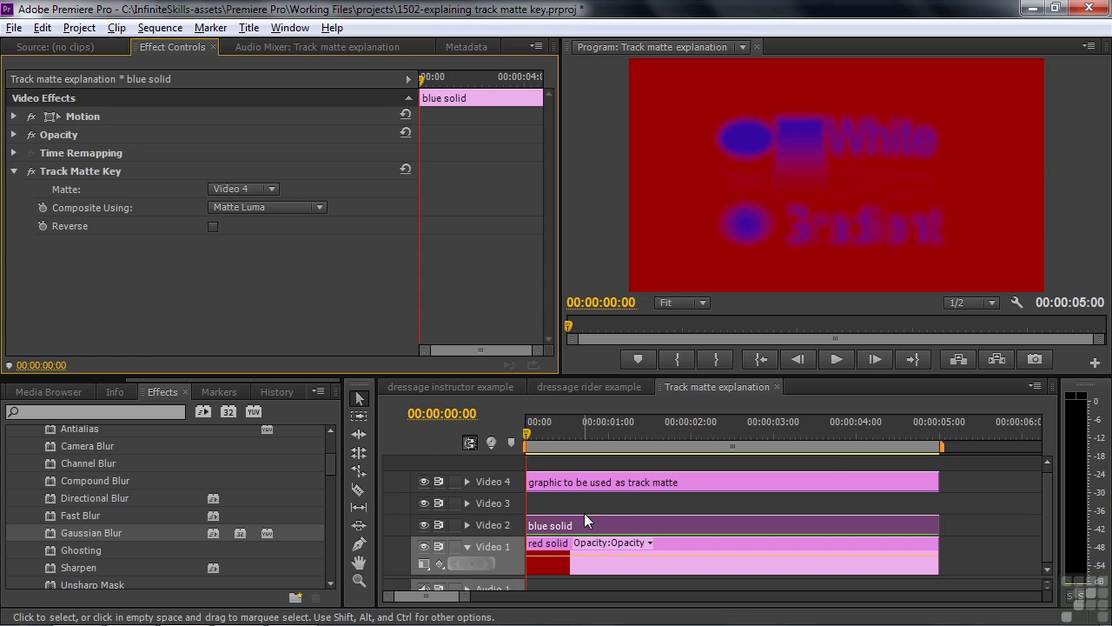